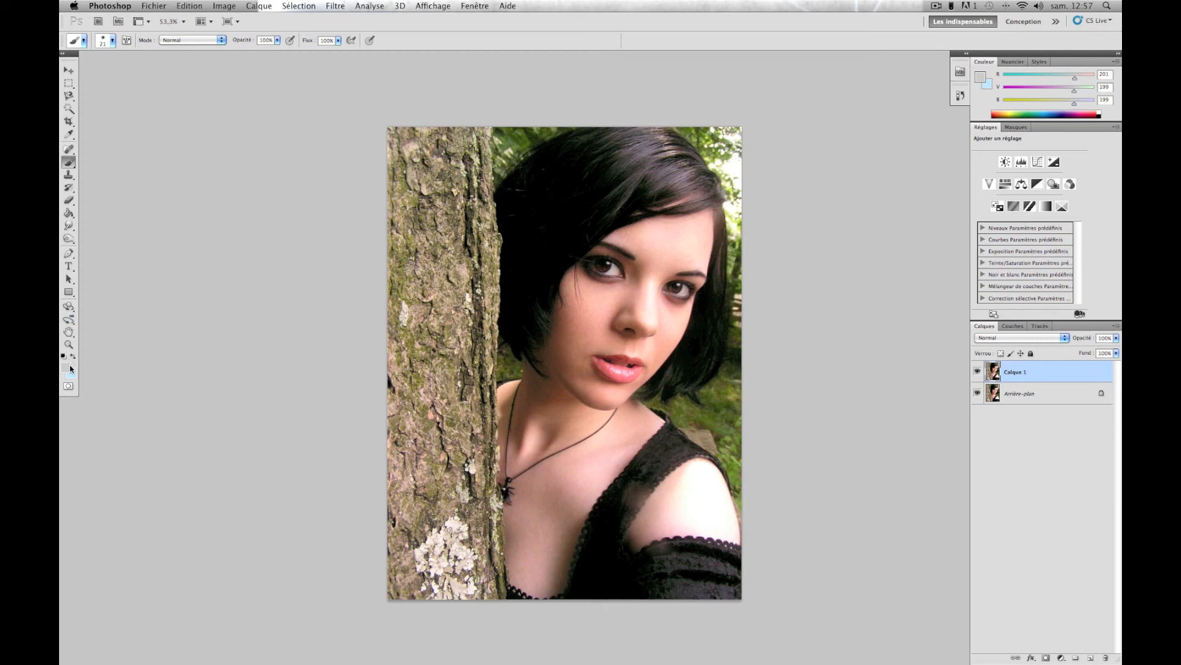
Set the foreground colour to near-black, RGB 4, 4, 4, and activate the Brush tool.
click(71, 368)
drag(404, 500, 403, 608)
click(676, 461)
key(b)
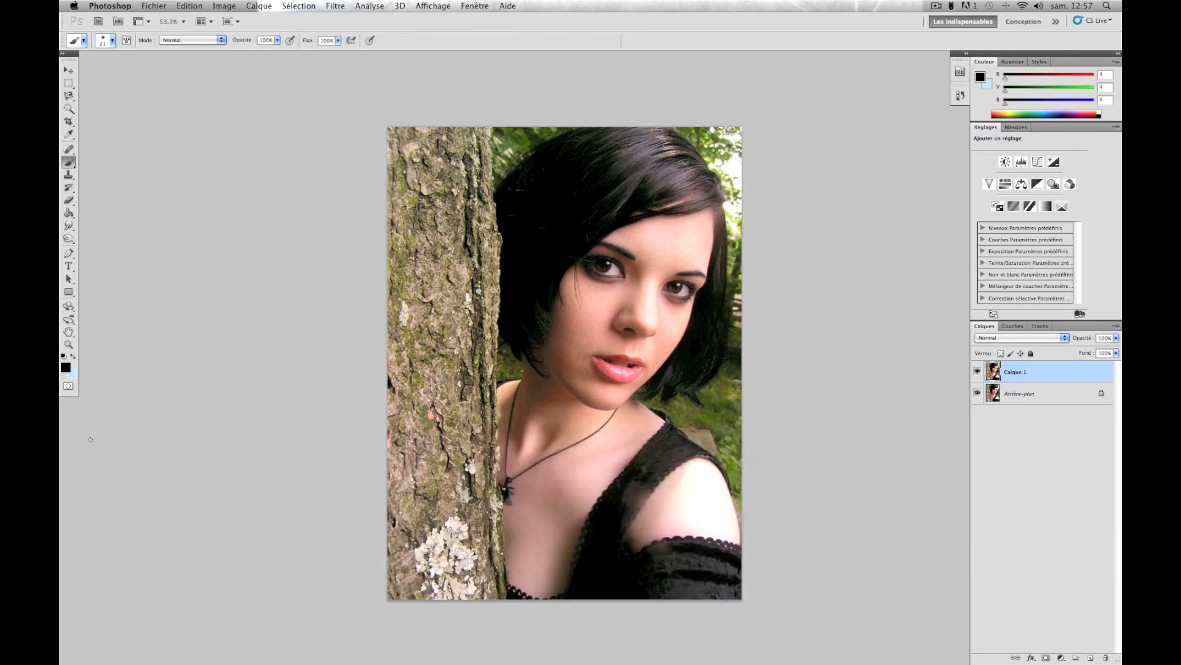
Set the background colour to pure white, ffffff.
click(71, 373)
drag(409, 520, 406, 471)
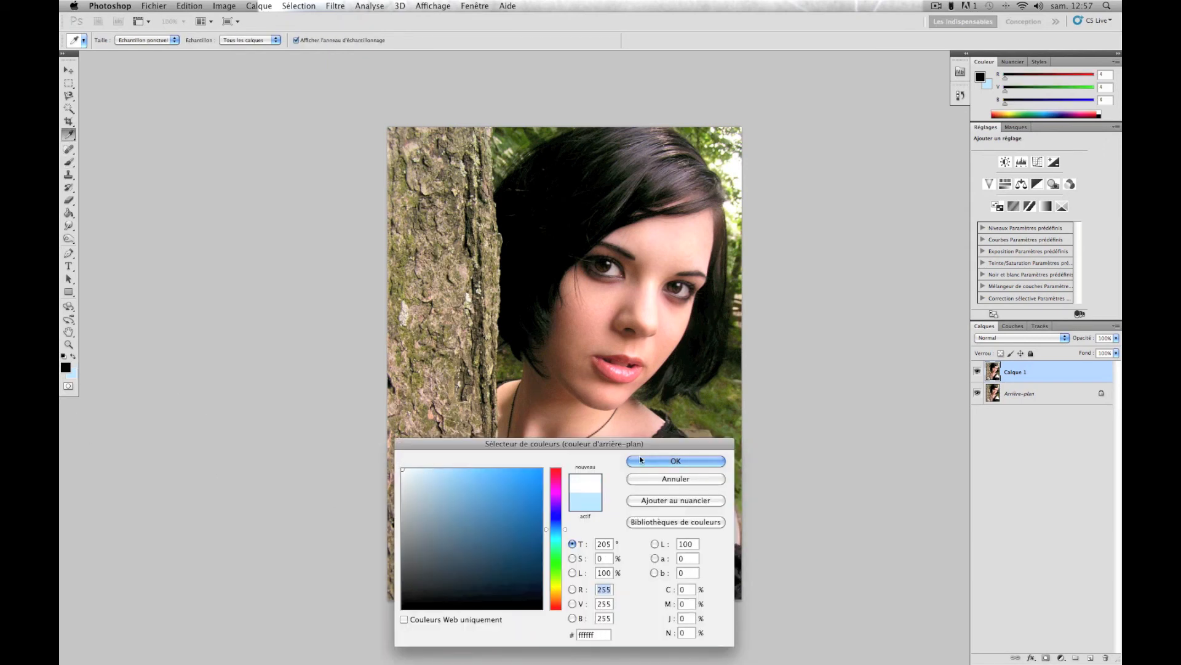
click(655, 459)
mouse_move(659, 622)
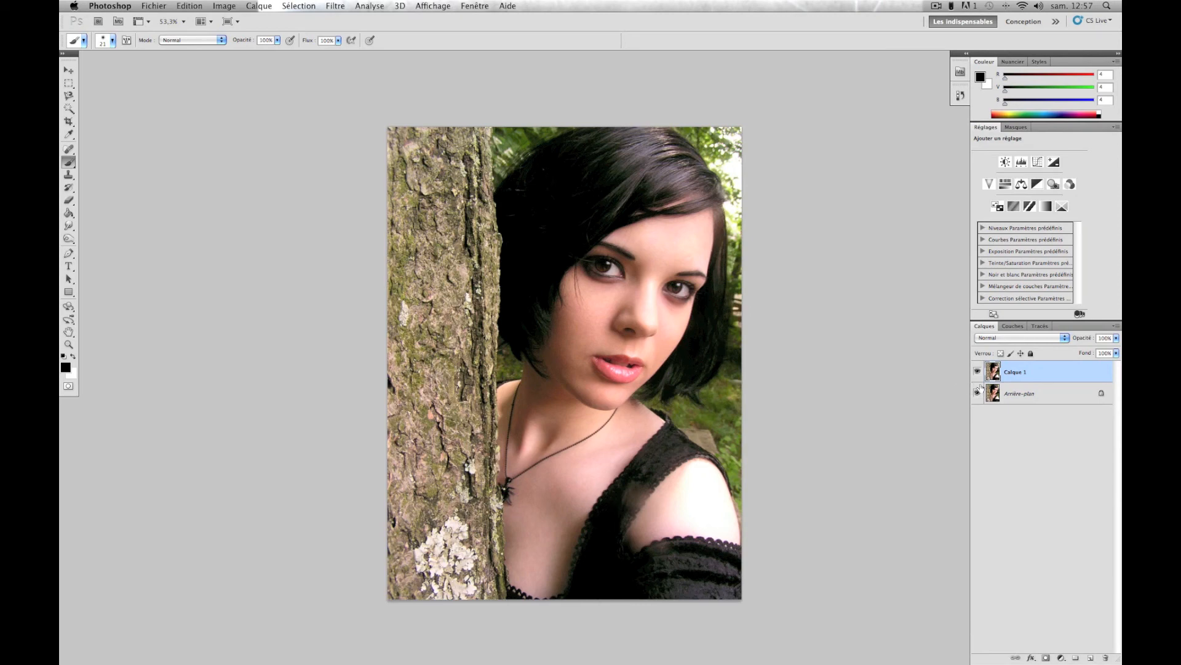
Delete the layer Calque 1, keeping only the Arrière-plan layer.
right_click(1071, 376)
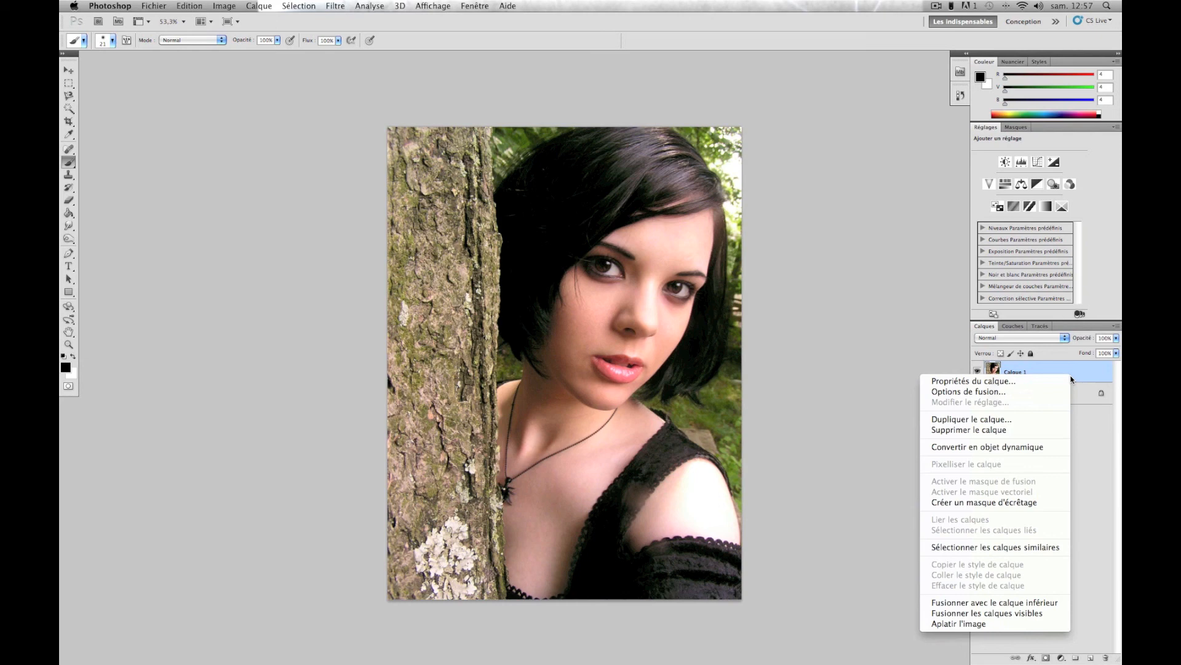
click(1002, 429)
click(687, 232)
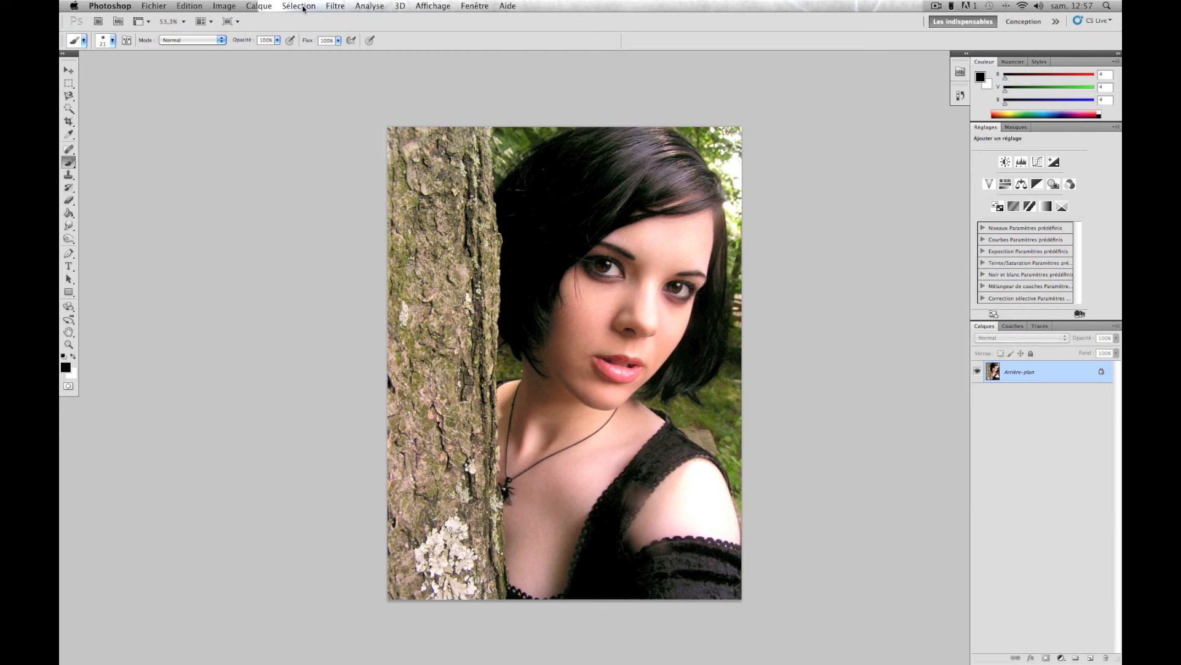
Open the Enchantress JPEG image from the resources montages folder.
click(163, 7)
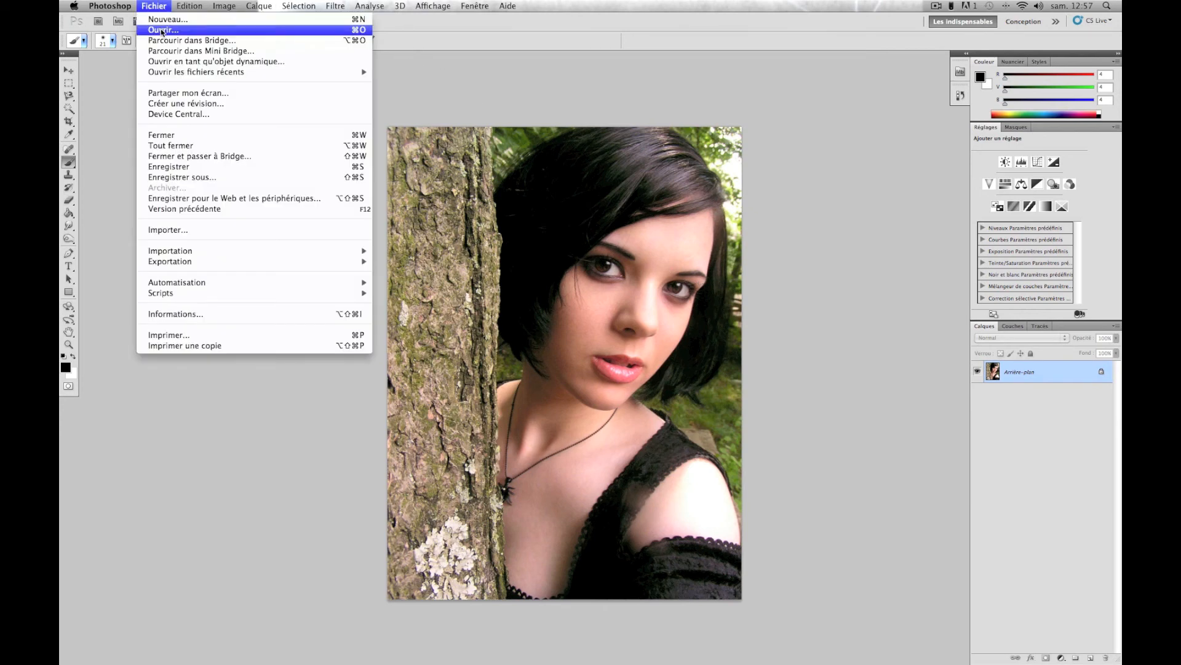
click(163, 30)
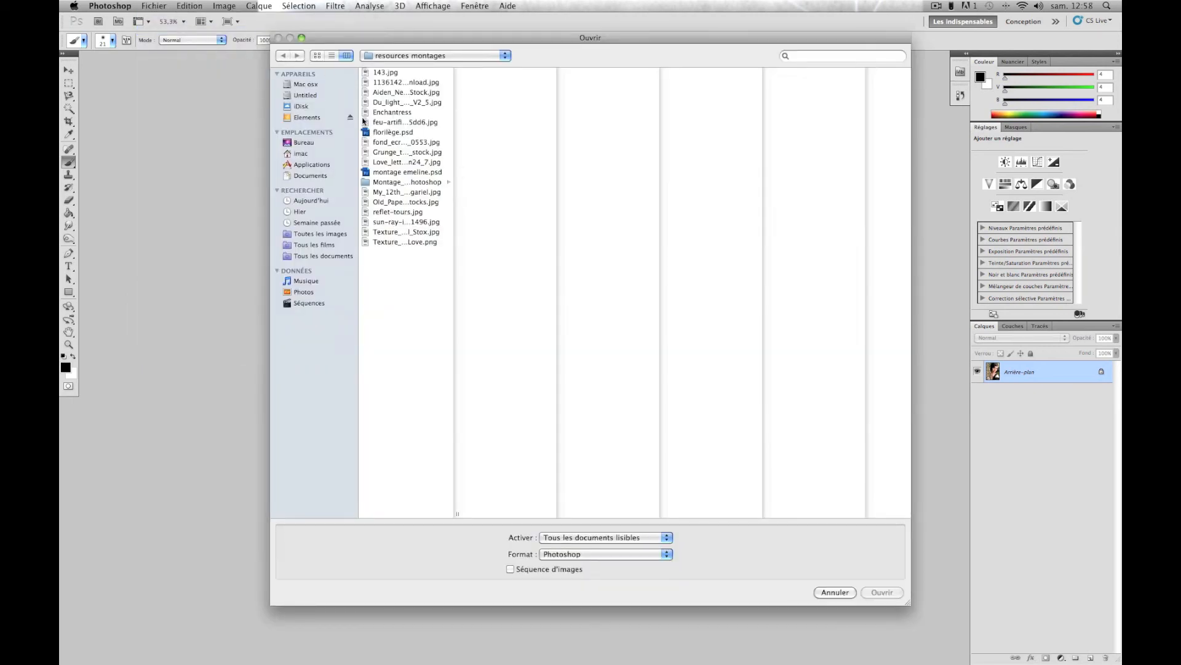
click(390, 113)
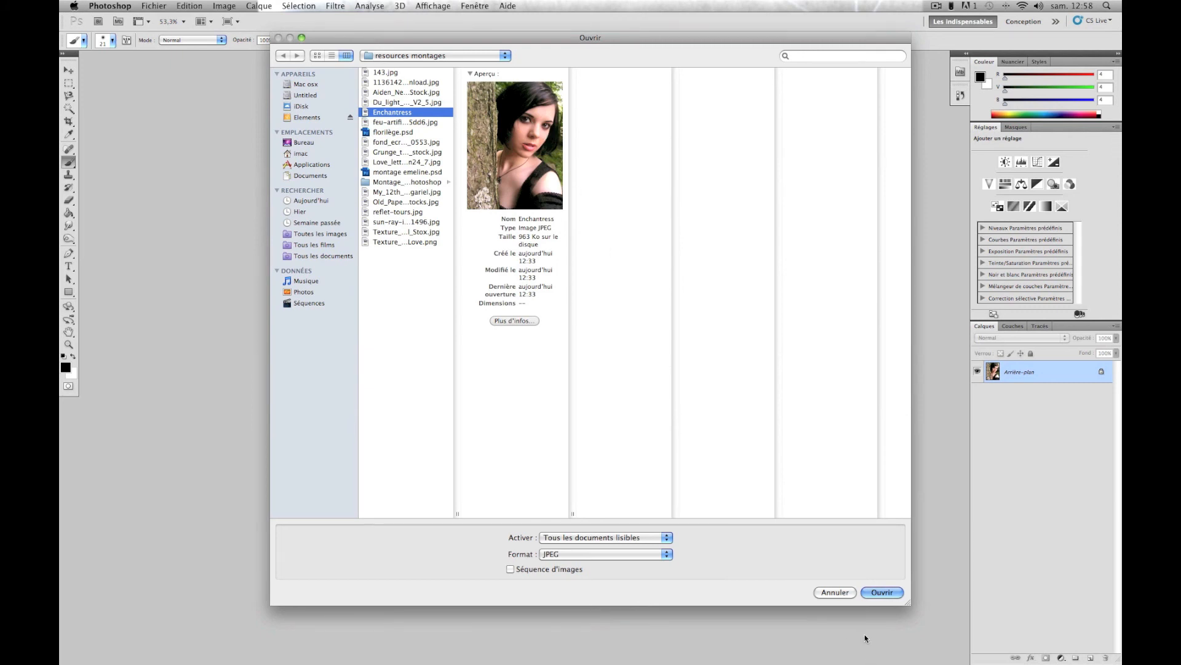
key(Return)
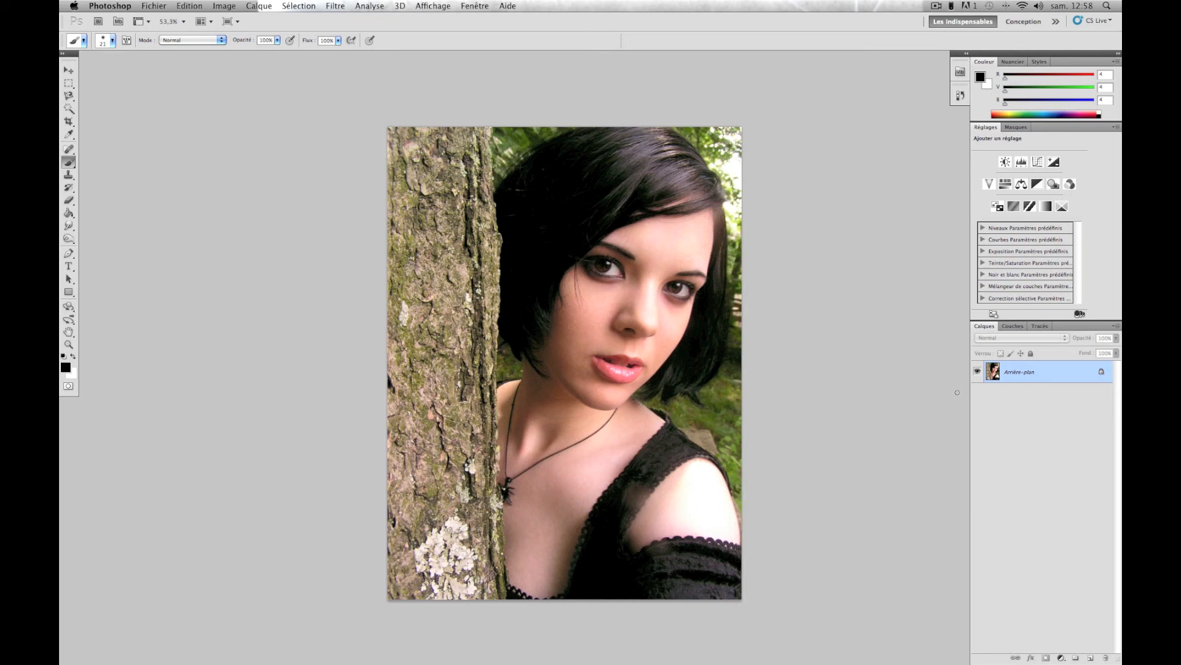
click(967, 54)
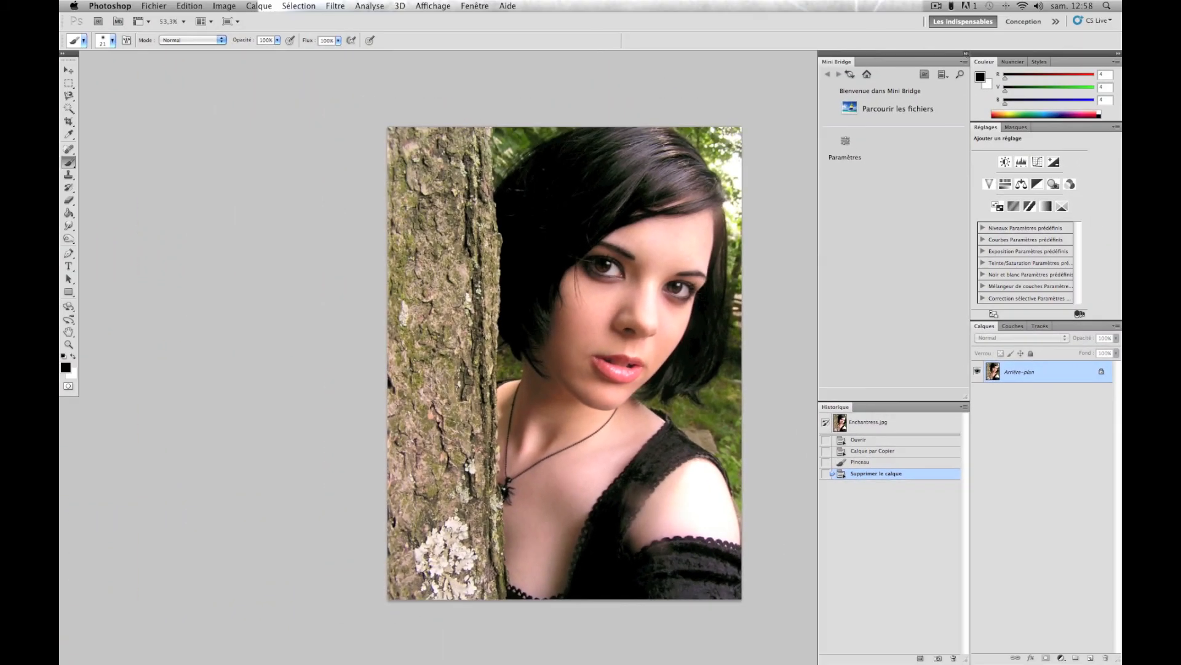
click(963, 27)
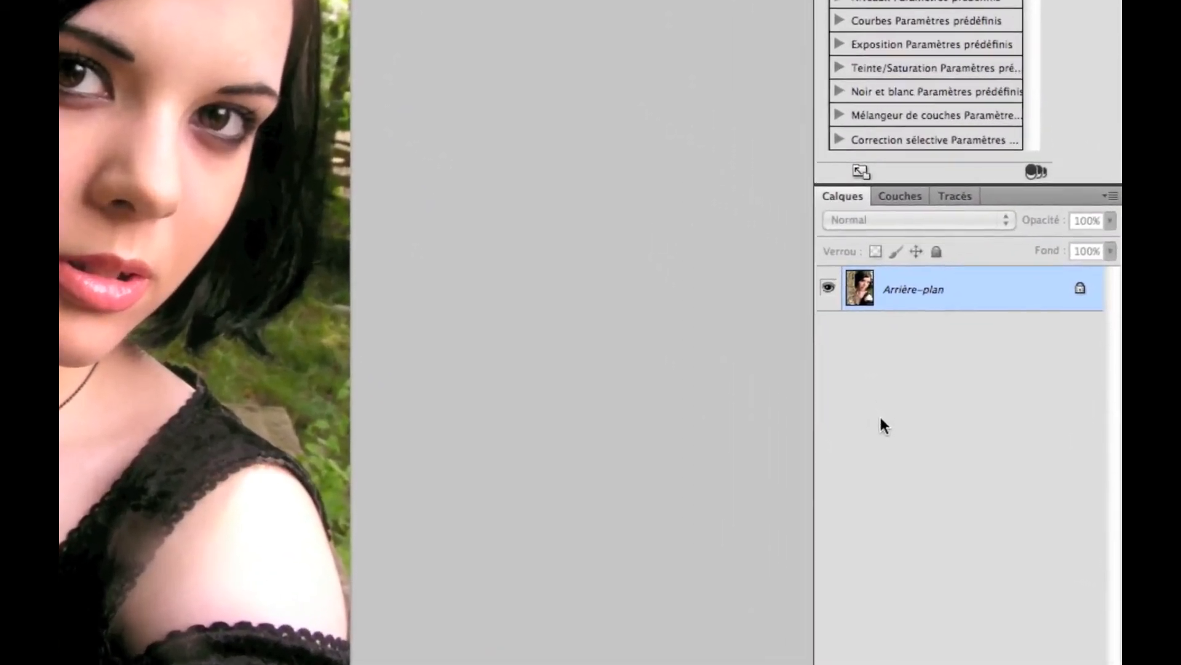
Duplicate the Arrière-plan layer as a new layer above it.
key(super+j)
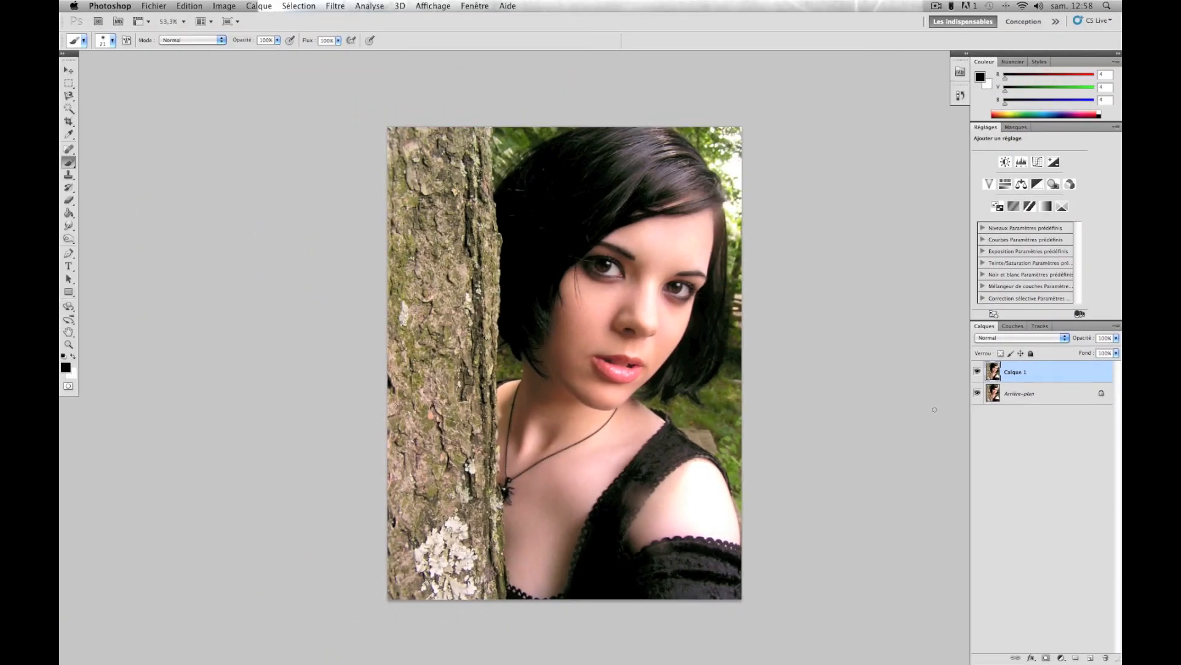
Enlarge the brush to 88 px and paint a black diagonal stroke from the tree trunk to the lower sleeve on Calque 1.
click(69, 163)
right_click(539, 195)
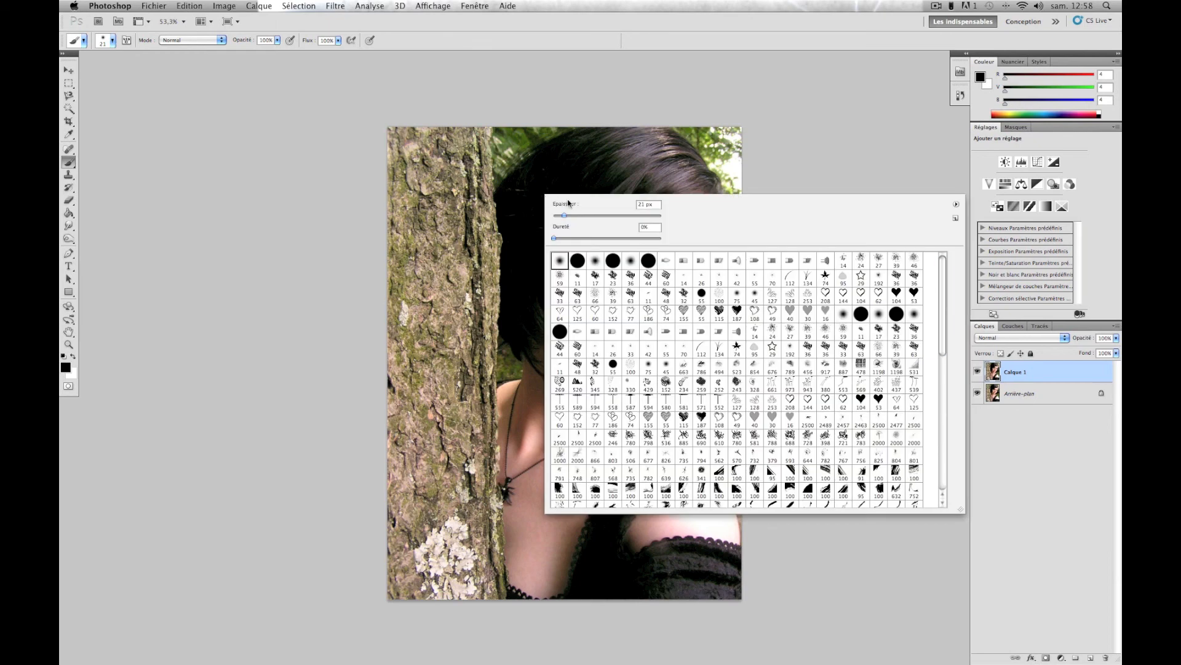
drag(586, 215, 601, 215)
click(455, 178)
mouse_move(456, 179)
mouse_down()
mouse_move(489, 264)
mouse_move(686, 598)
mouse_up()
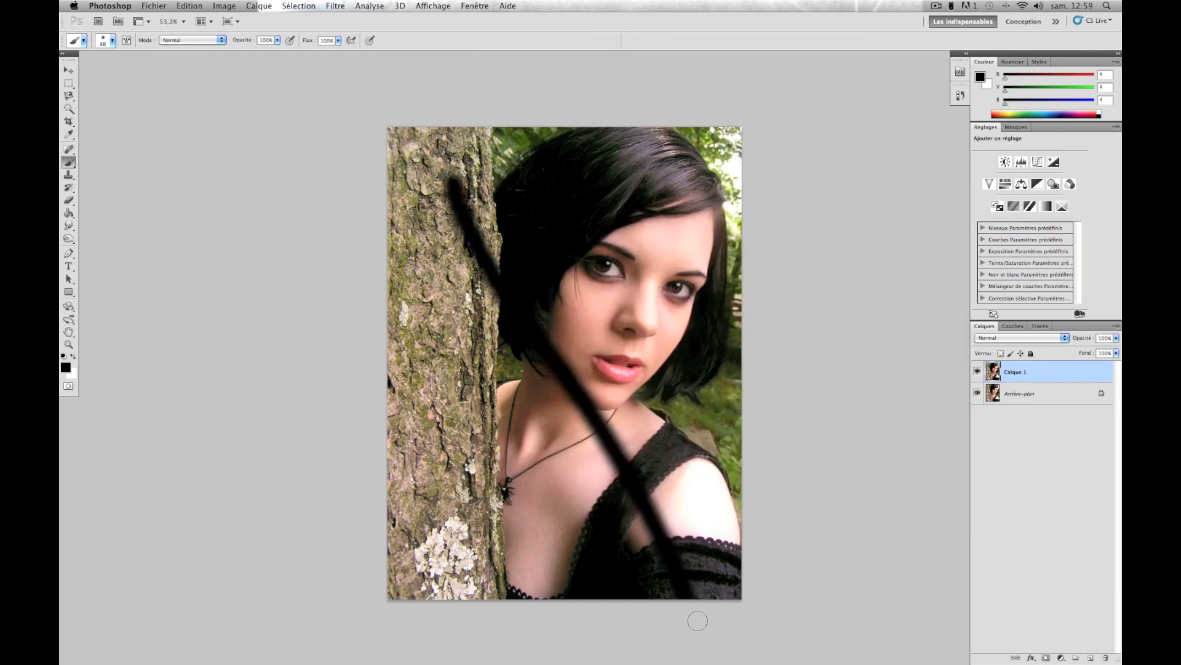
Hide and show Calque 1 to compare it with the original, and undo the brush stroke.
click(978, 374)
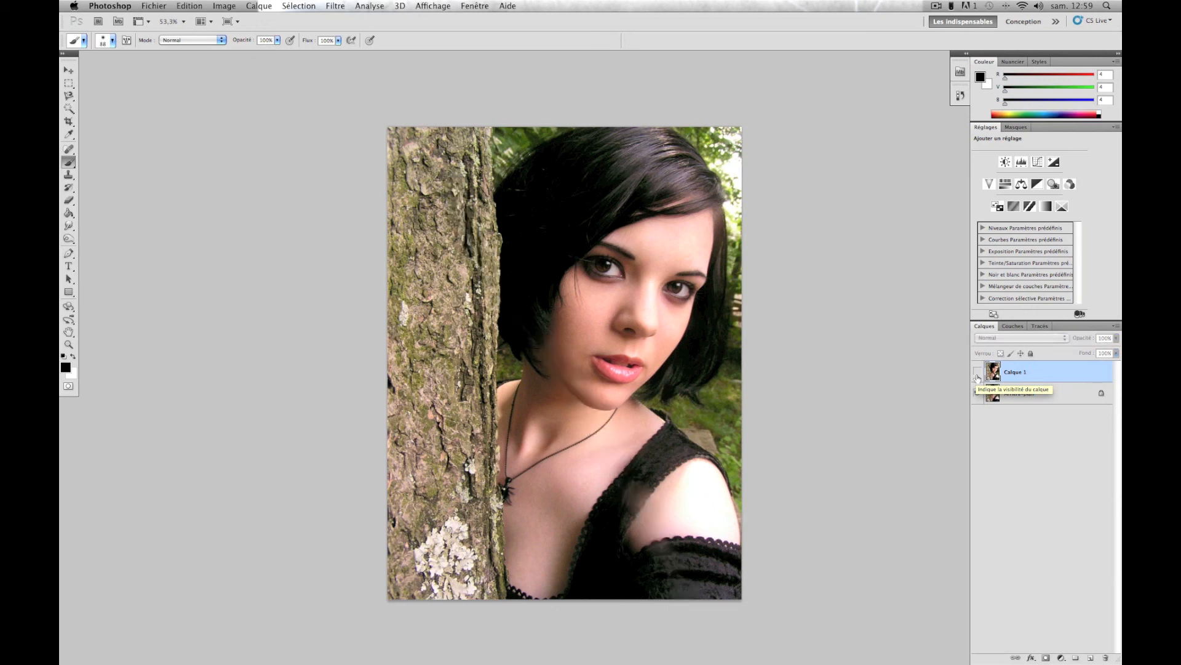
click(978, 374)
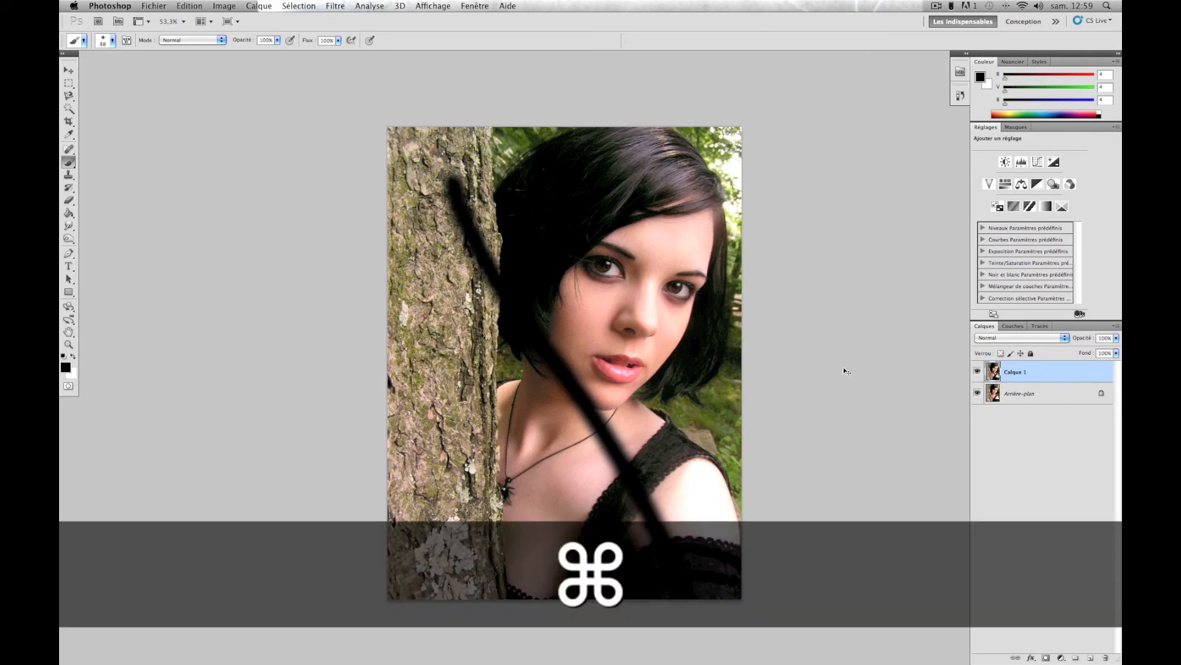
key(super+z)
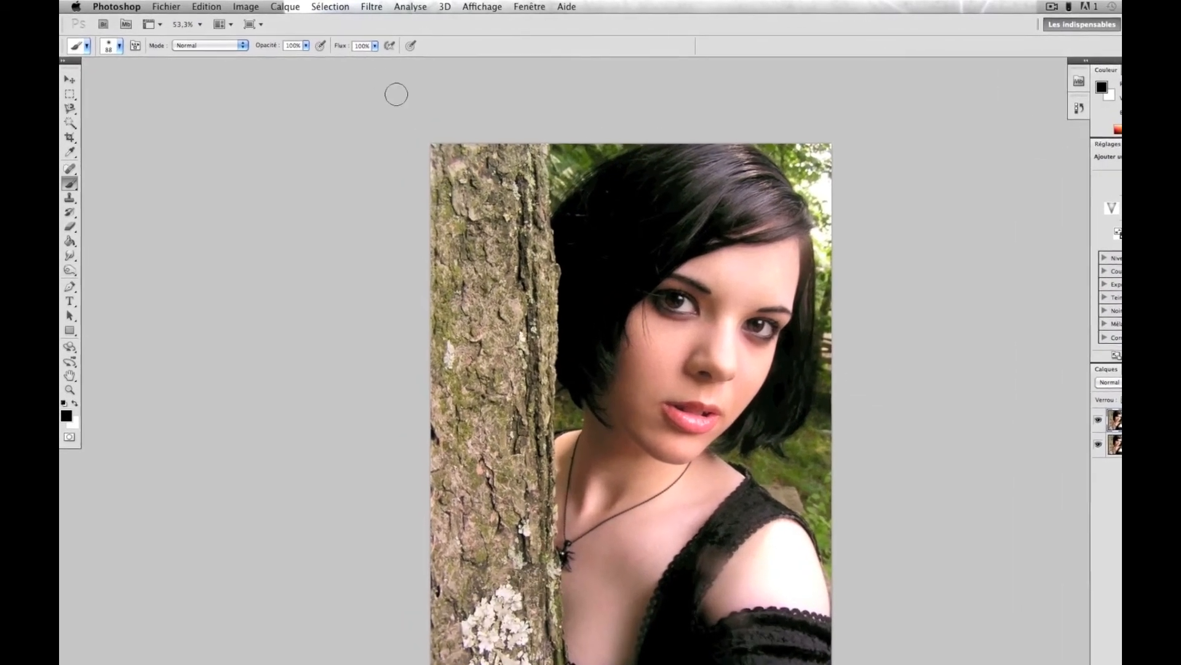
click(209, 7)
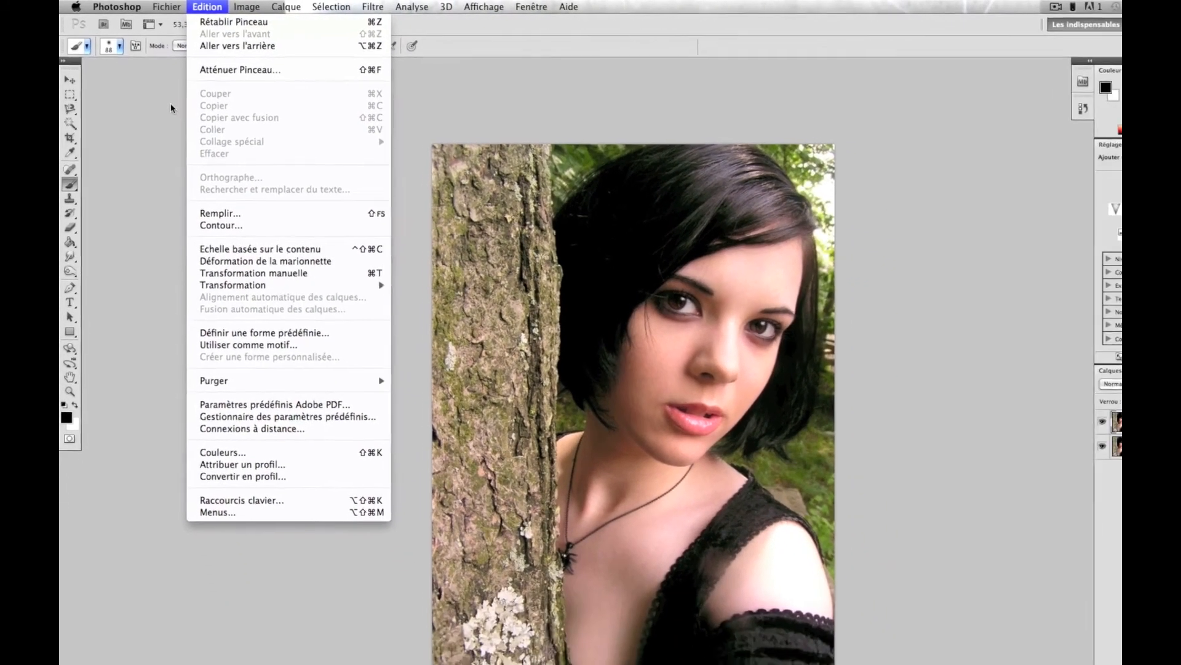
click(184, 117)
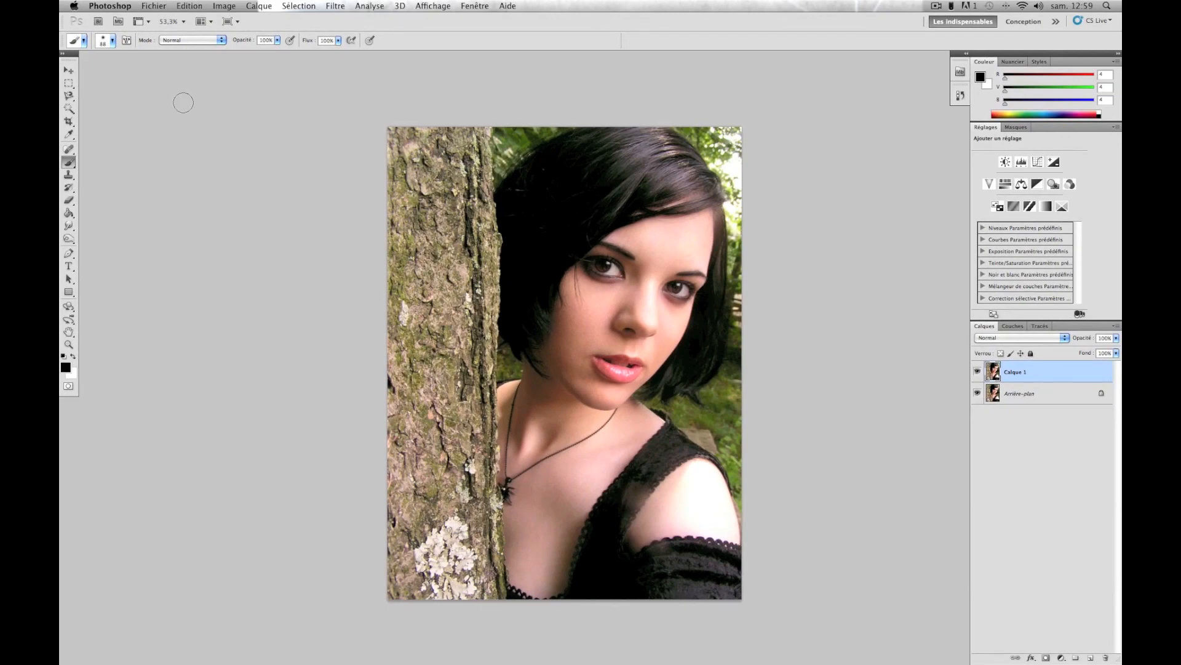
Try the Superposition and Incrustation blend modes on Calque 1, and restore the Normal mode.
click(988, 340)
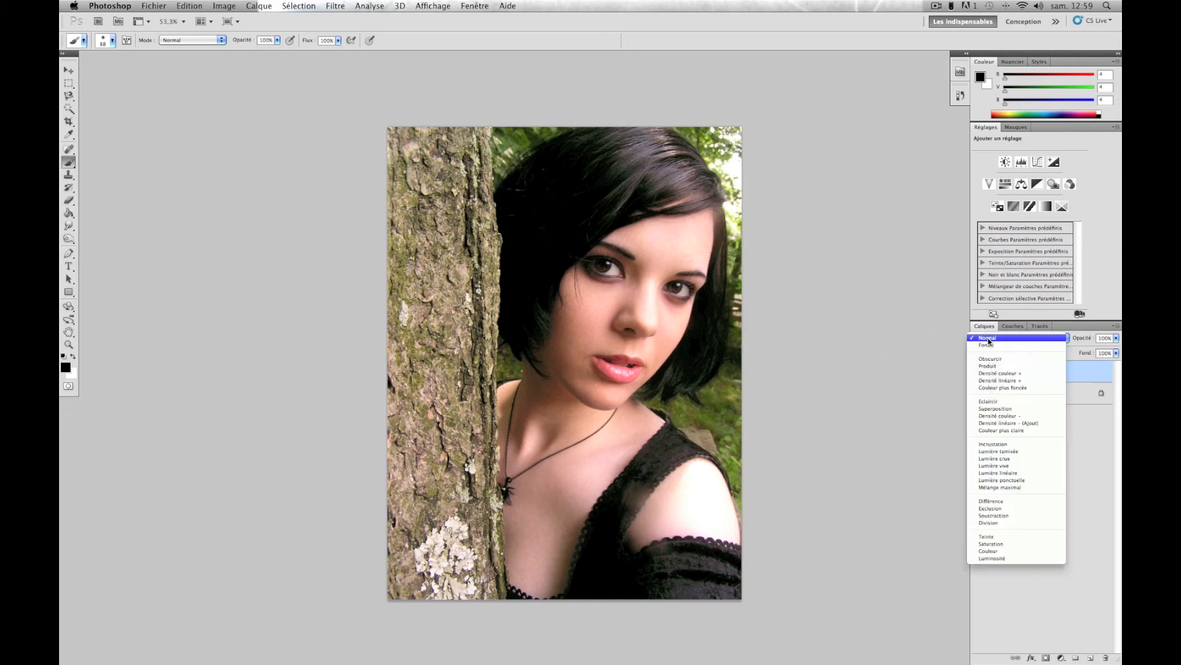
click(990, 408)
click(991, 340)
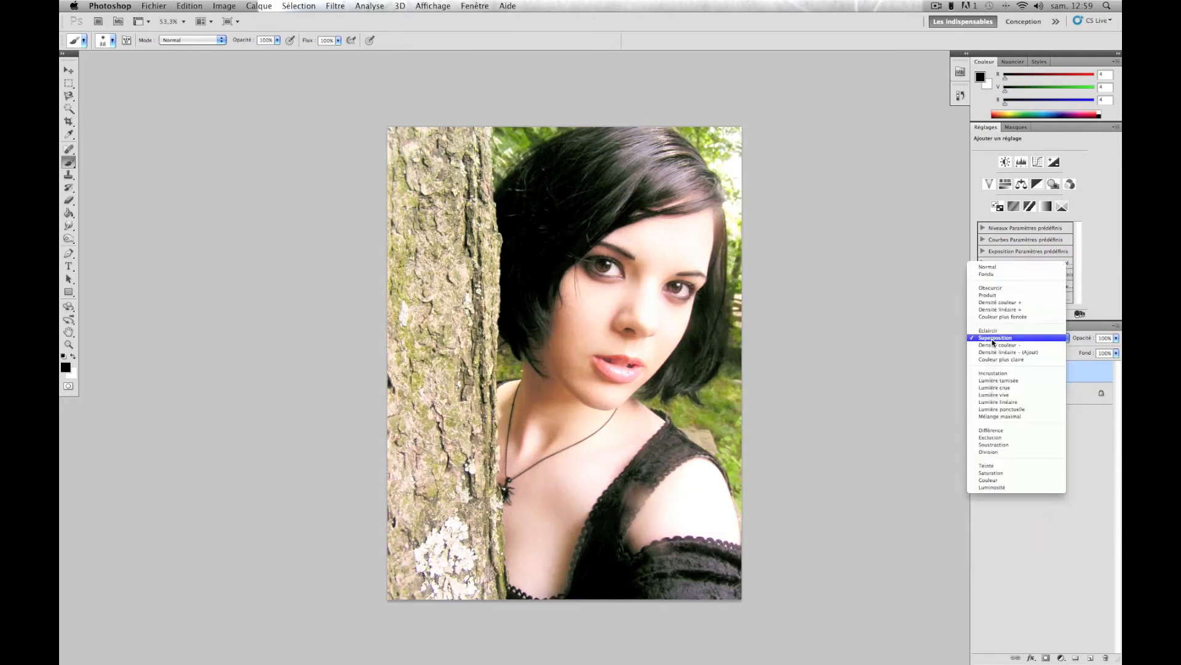
click(996, 372)
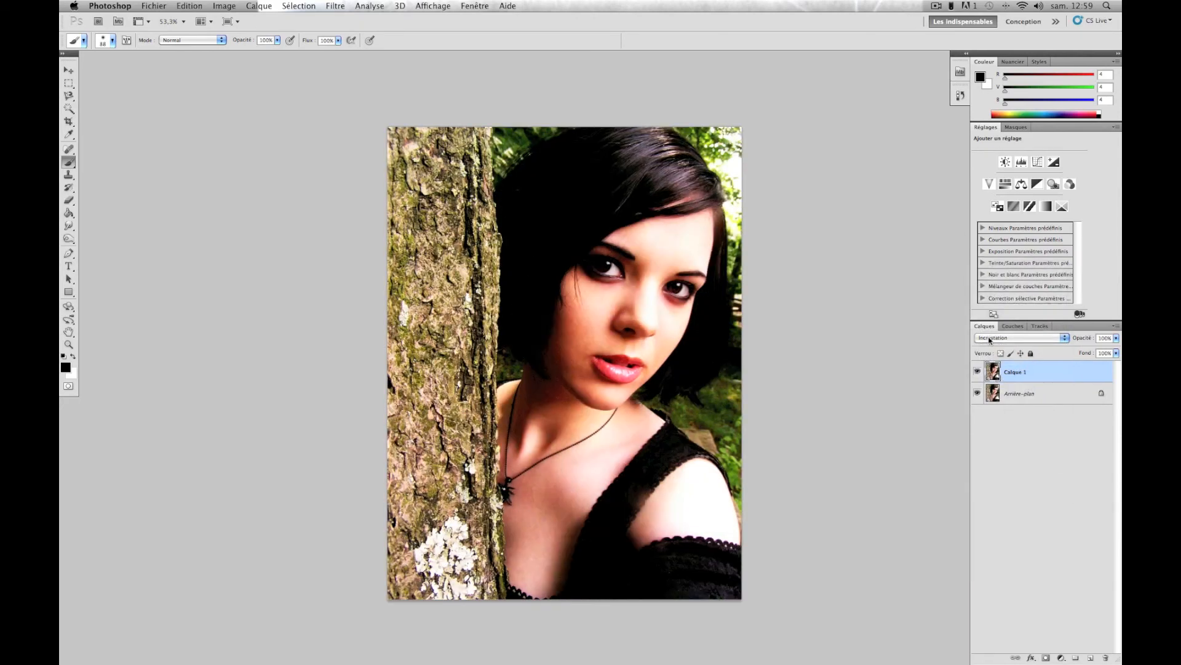
click(991, 342)
click(1000, 234)
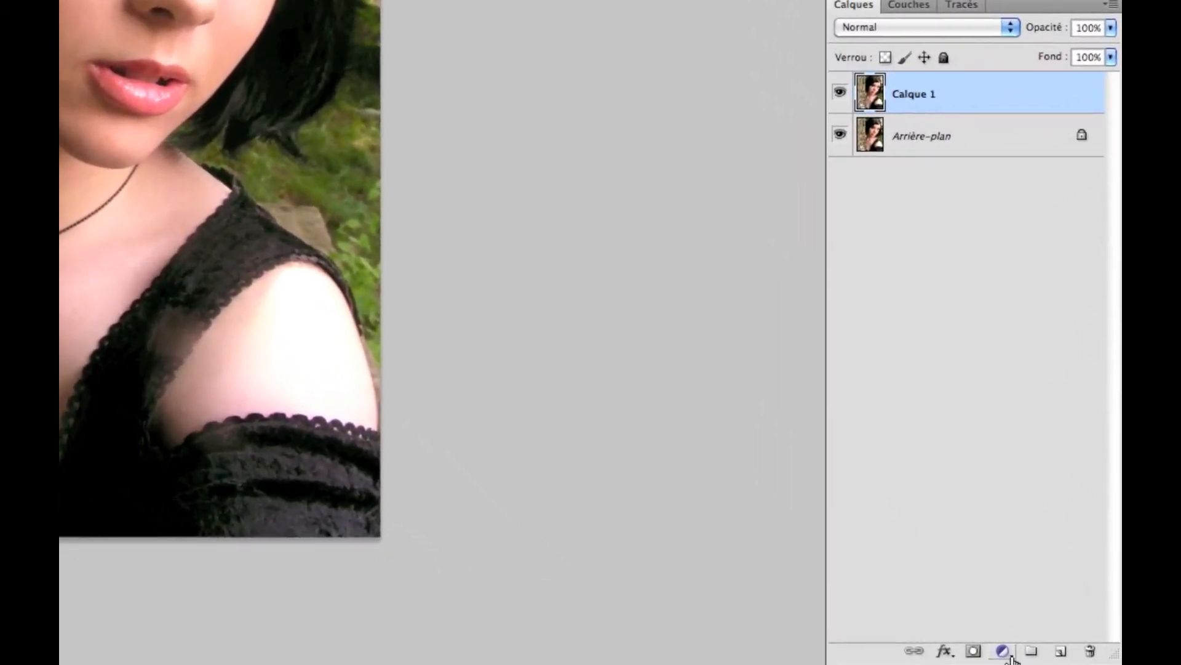
Try a black-to-white Courbe de transfert de dégradé adjustment layer above Calque 1, and step back to remove it.
click(1027, 655)
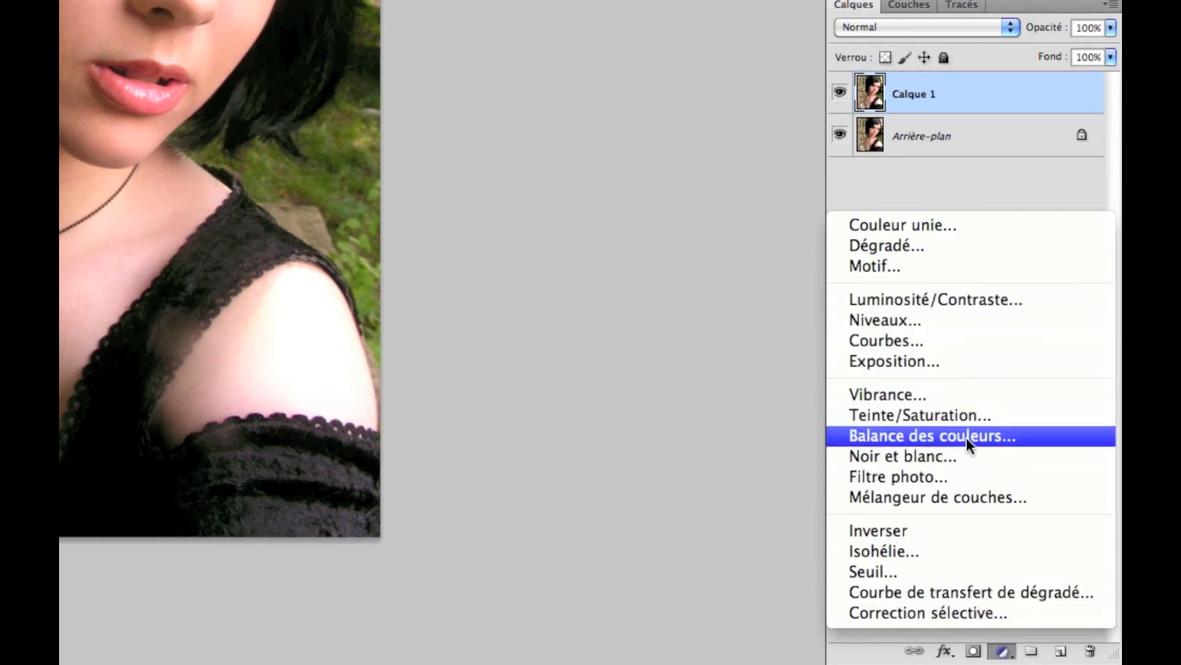
click(962, 590)
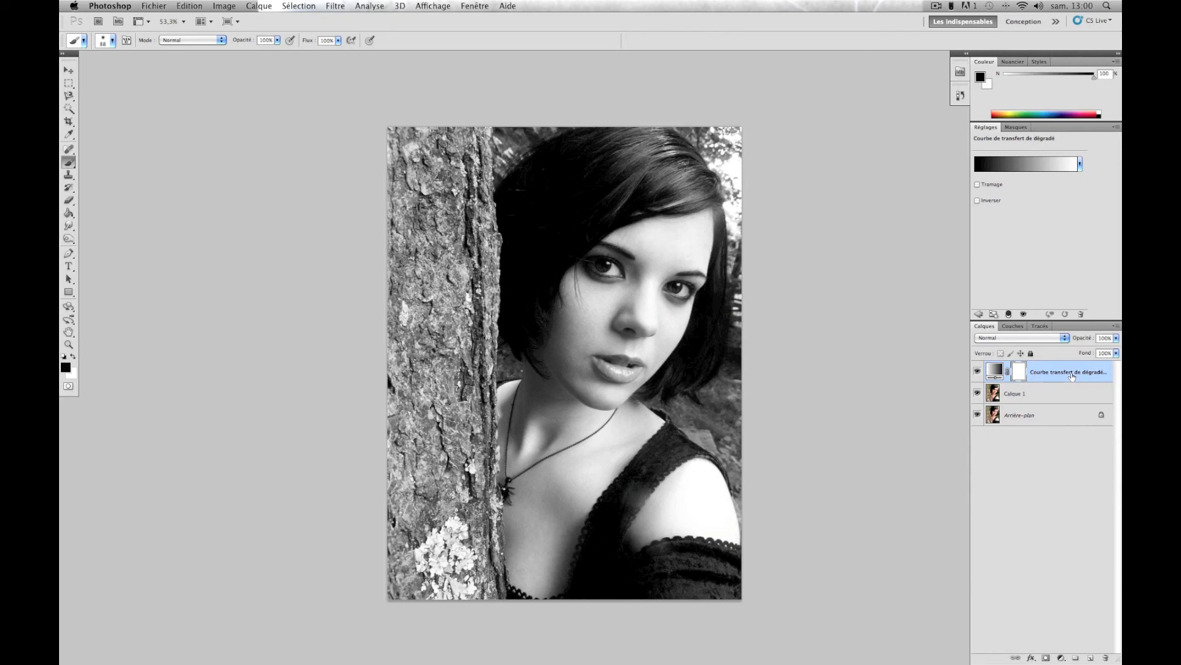
click(201, 5)
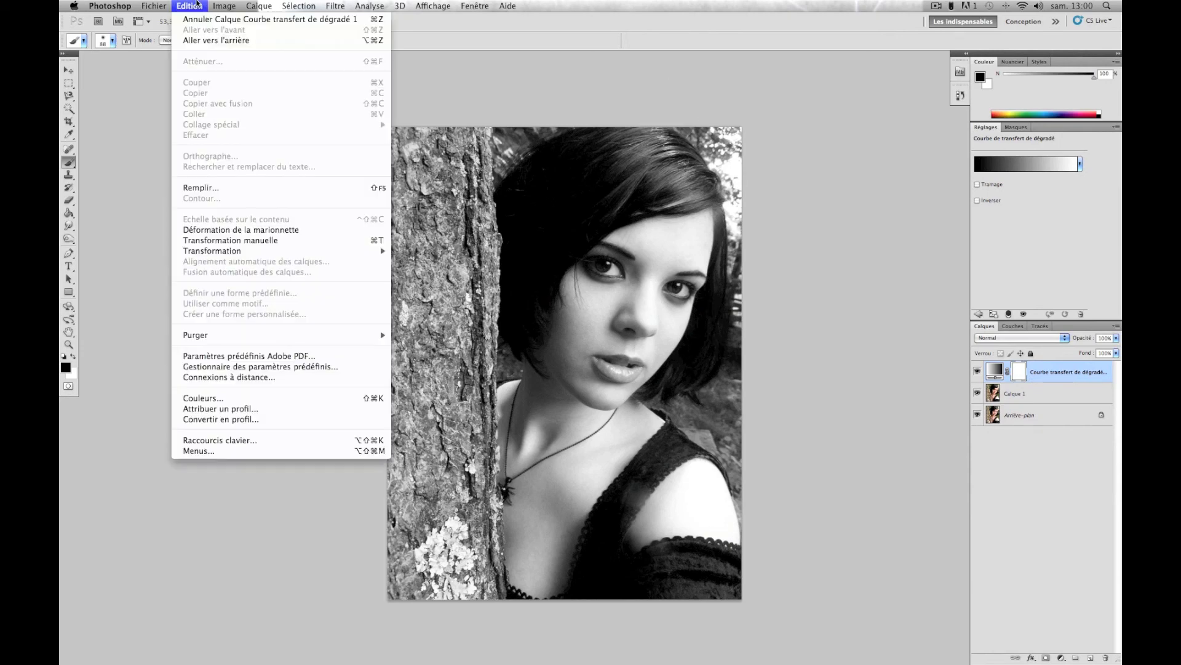
click(205, 40)
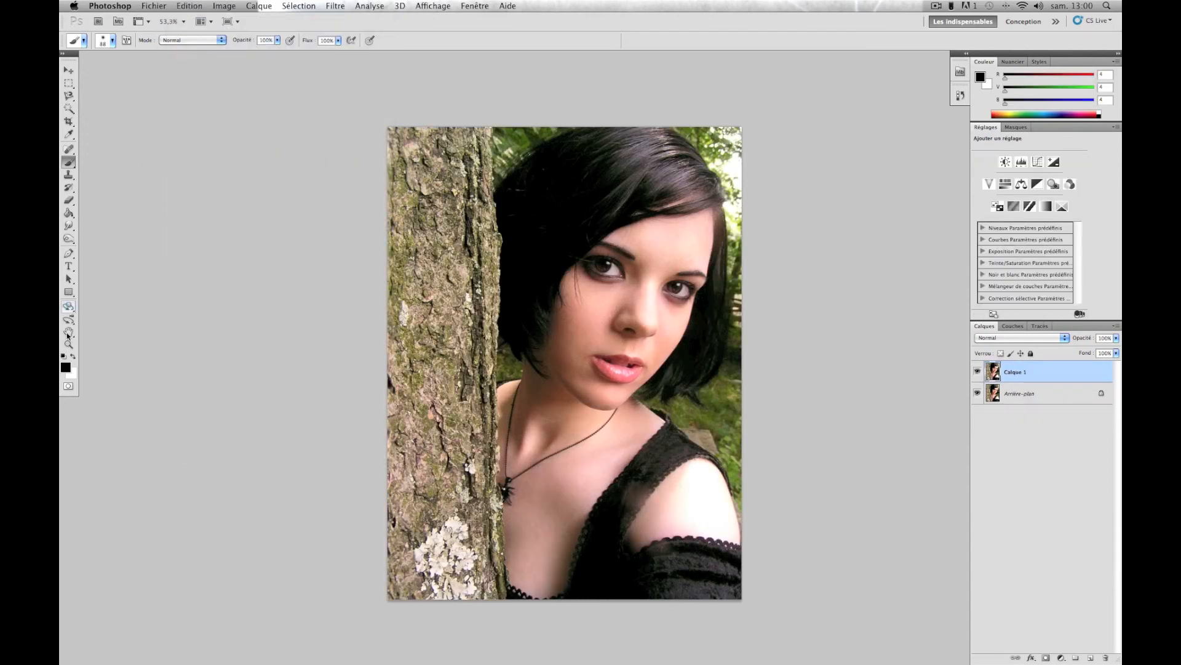
Try the gradient map adjustment with foreground and background colours swapped, undo it, and swap the colours back.
click(74, 360)
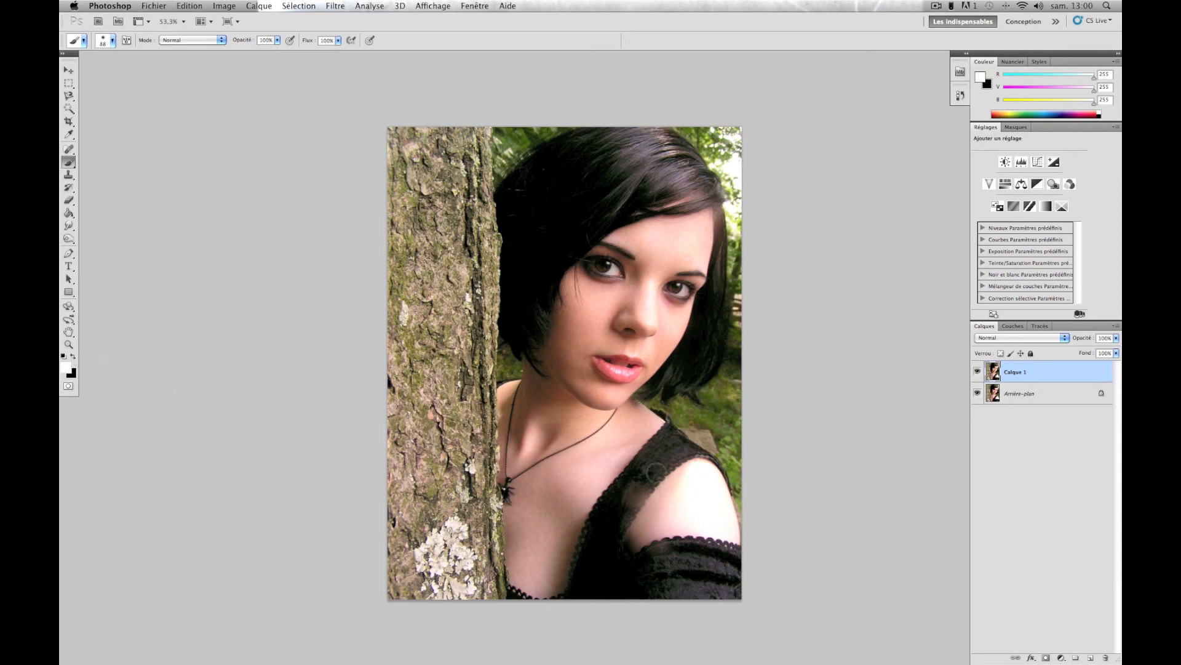
click(1060, 657)
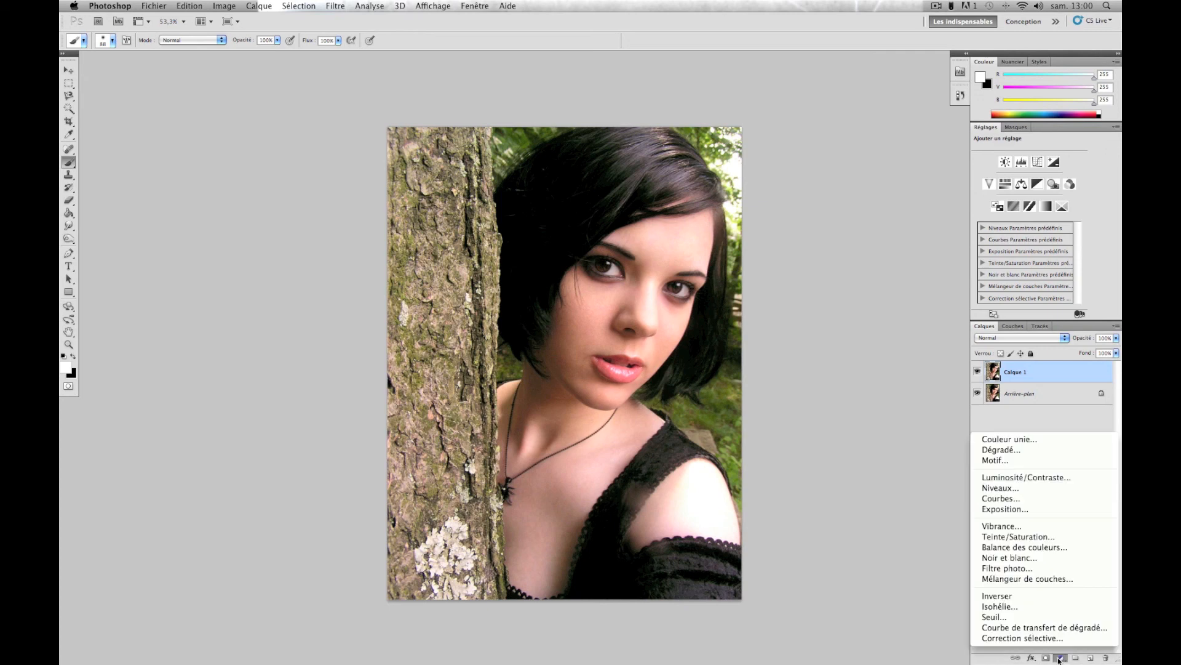
click(1060, 628)
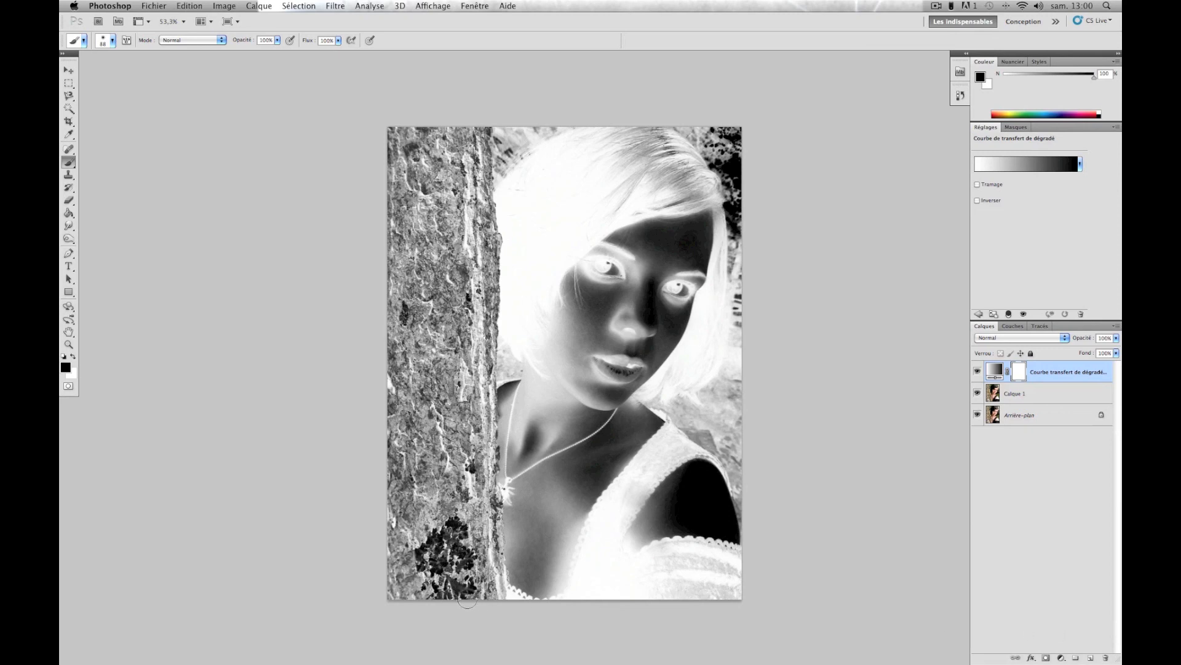
key(super+z)
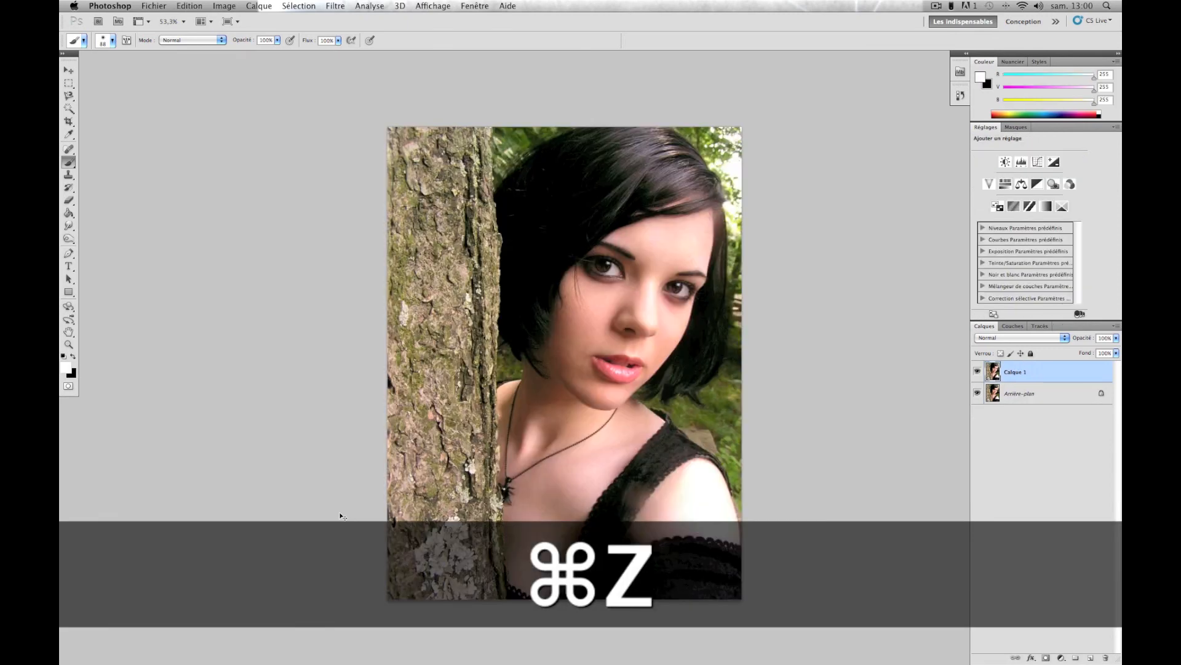
click(74, 360)
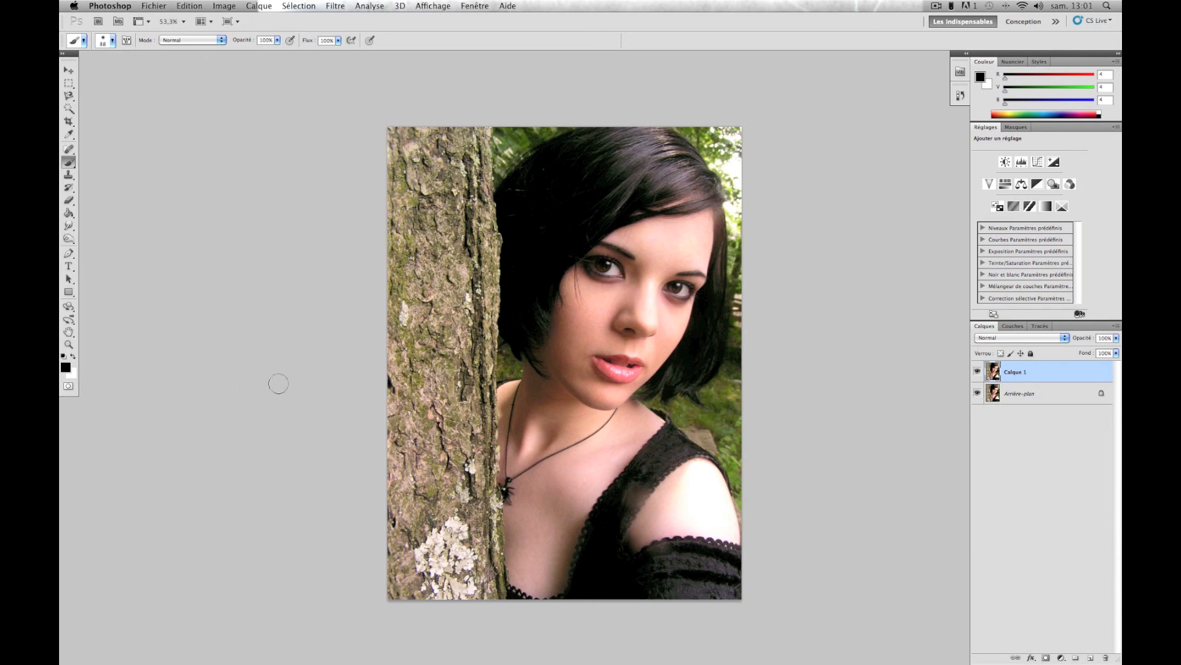
Add a Courbe de transfert de dégradé adjustment layer above Calque 1 using the black-to-white gradient.
right_click(1025, 373)
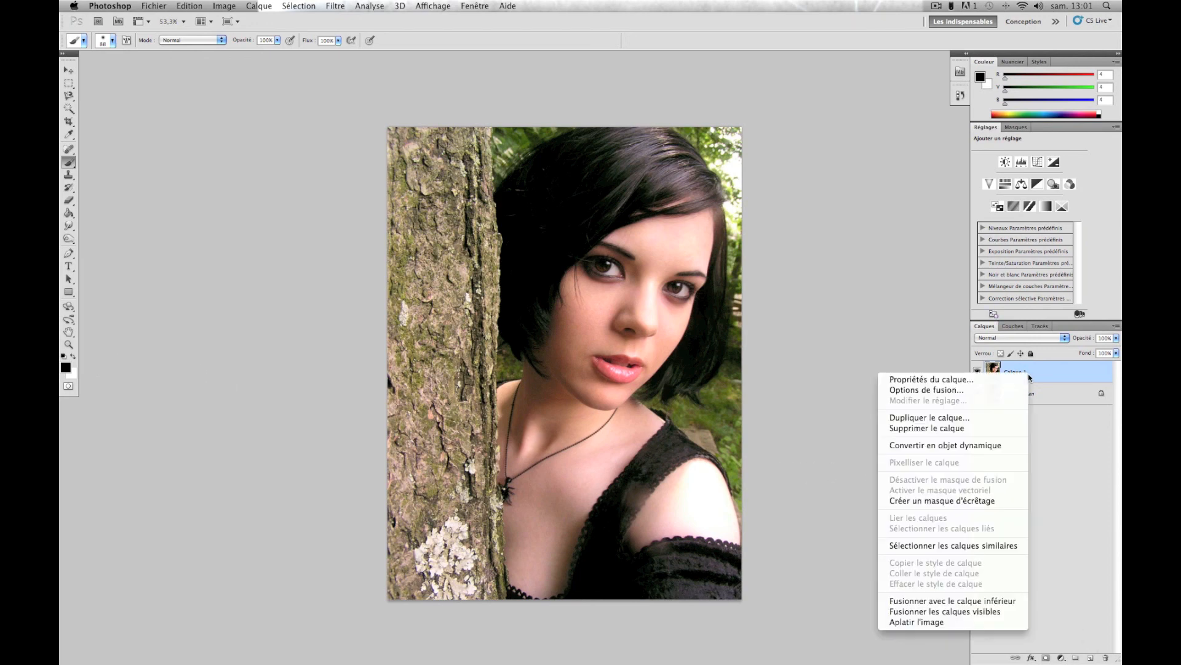
click(1061, 660)
click(1061, 658)
click(1061, 628)
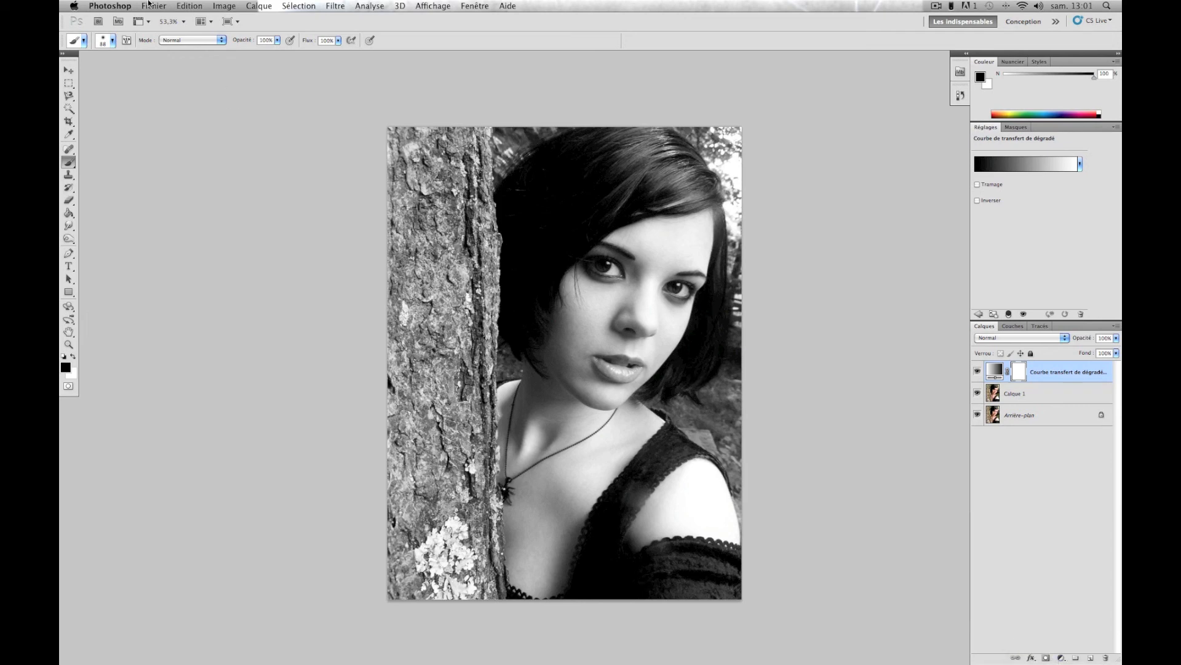
click(261, 6)
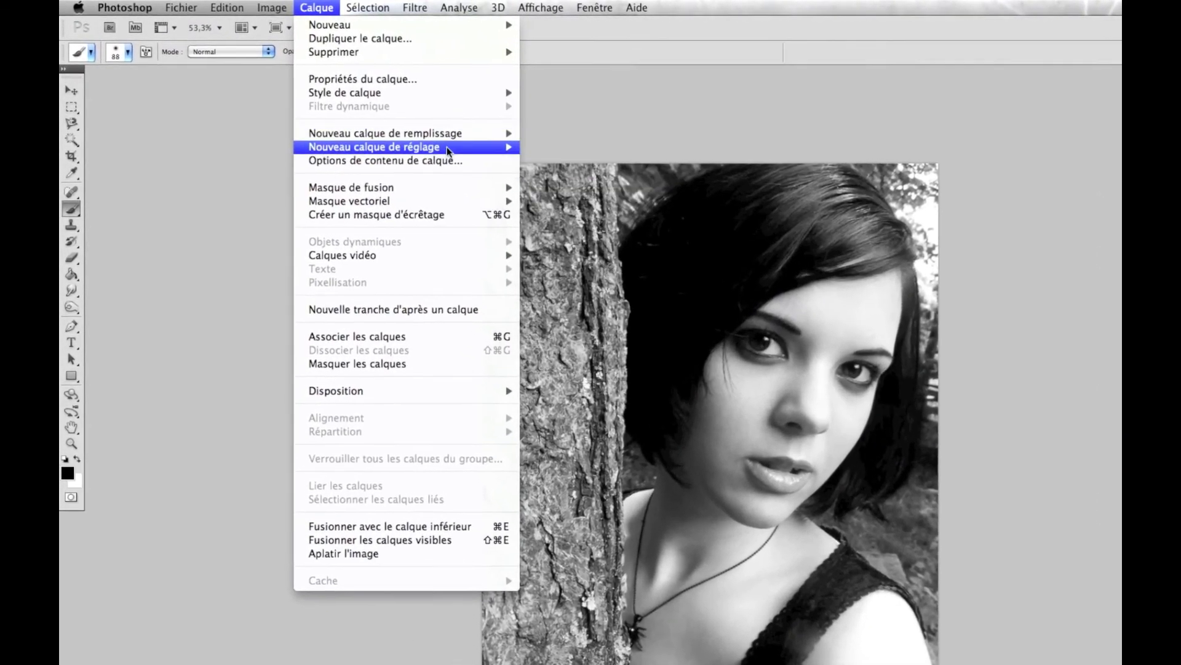
mouse_move(467, 134)
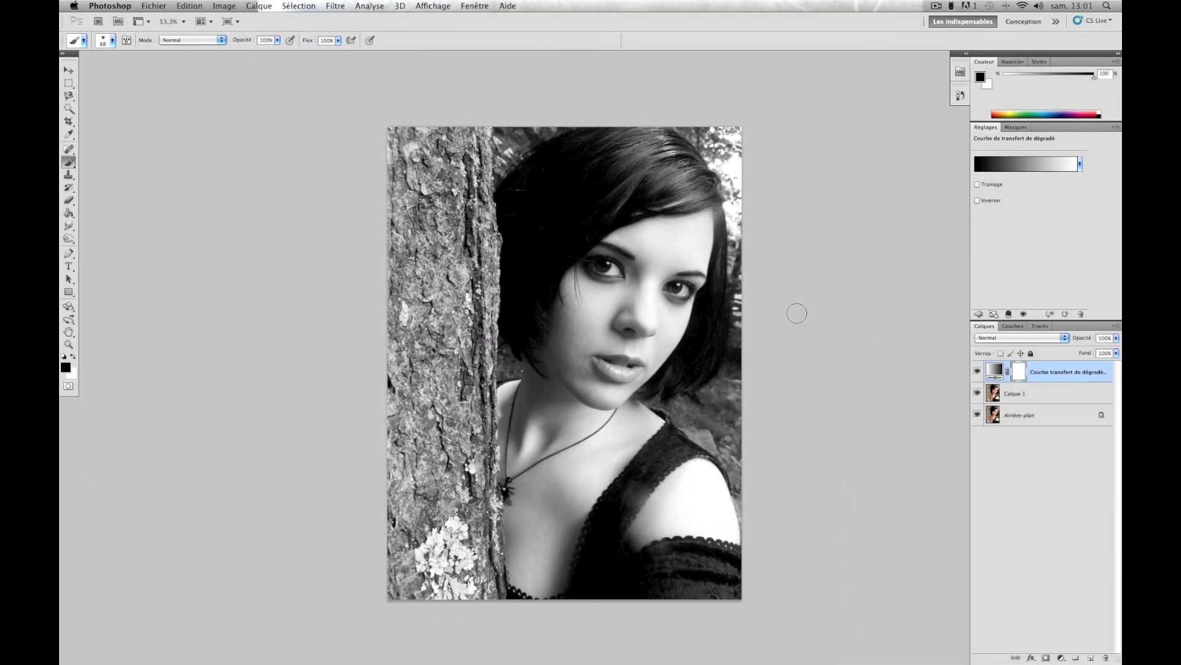
Hide the gradient map layer and try a direct Noir et blanc adjustment on Calque 1 with the Par défaut preset.
click(978, 372)
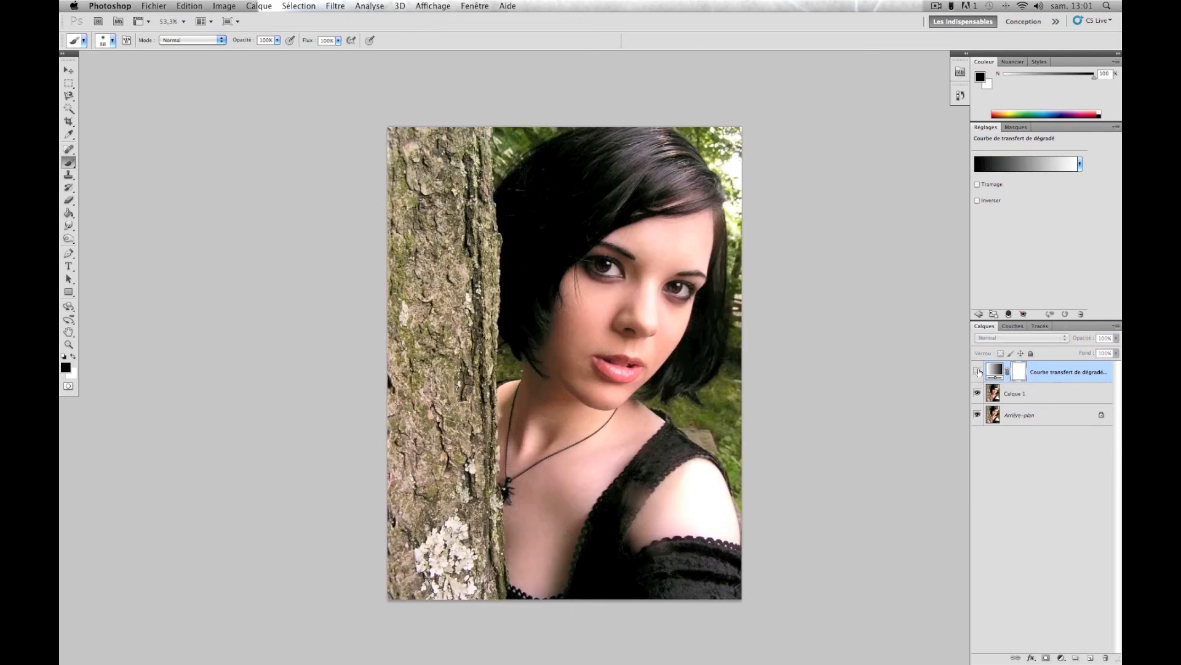
click(1015, 392)
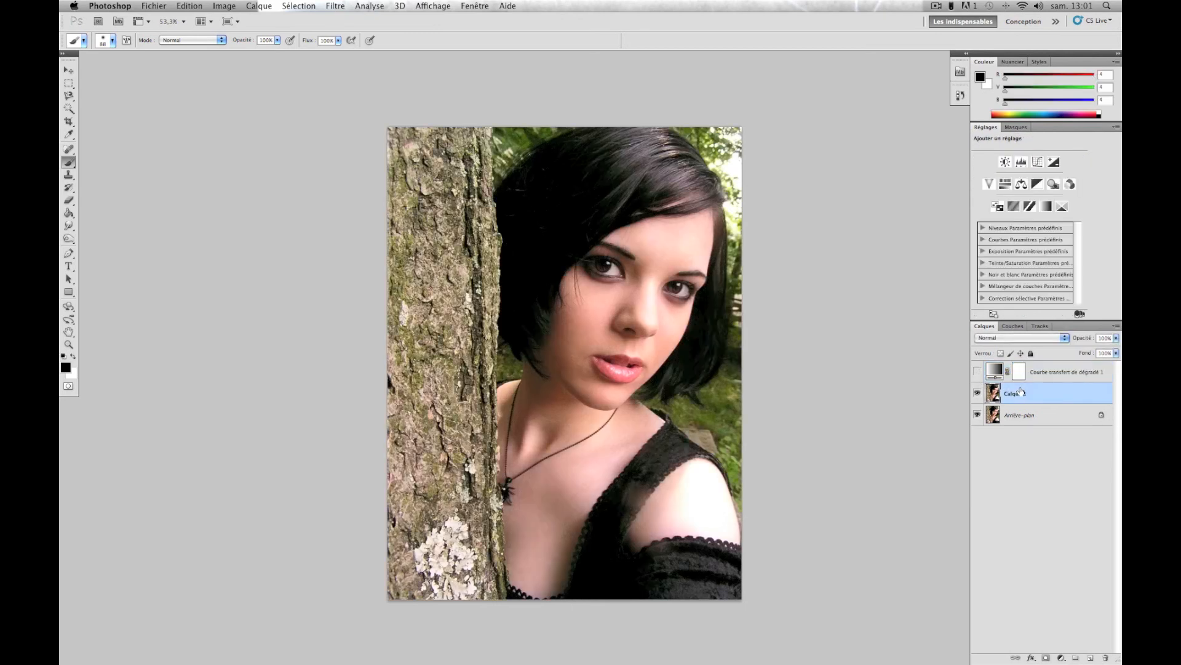
click(216, 4)
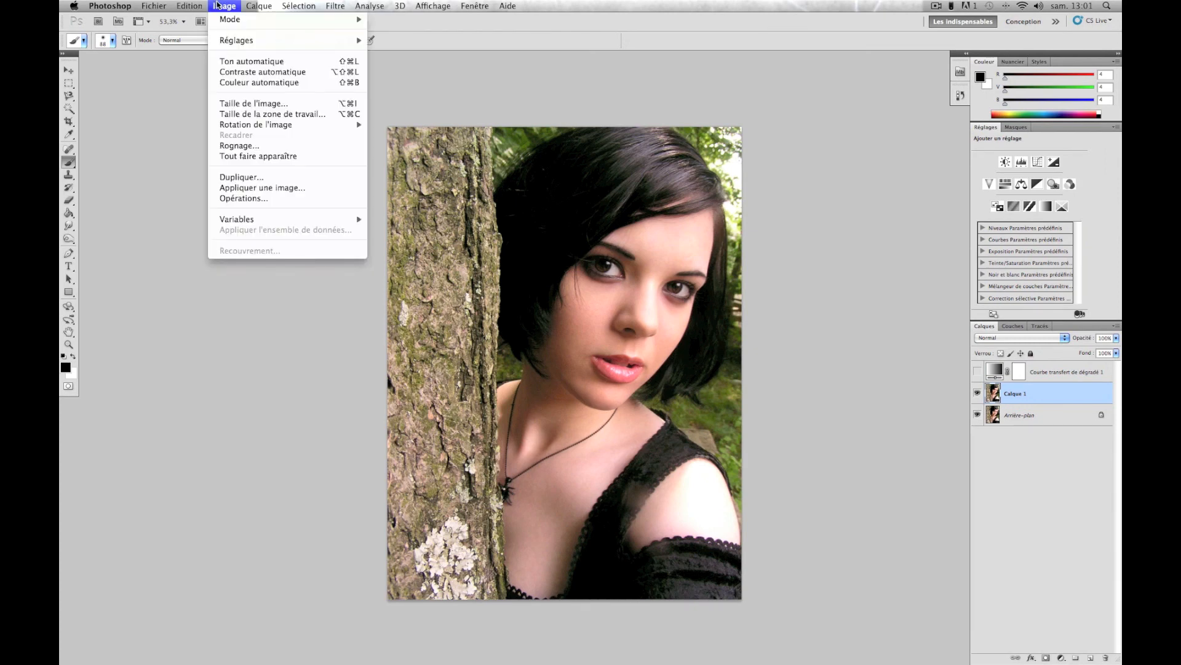
mouse_move(280, 42)
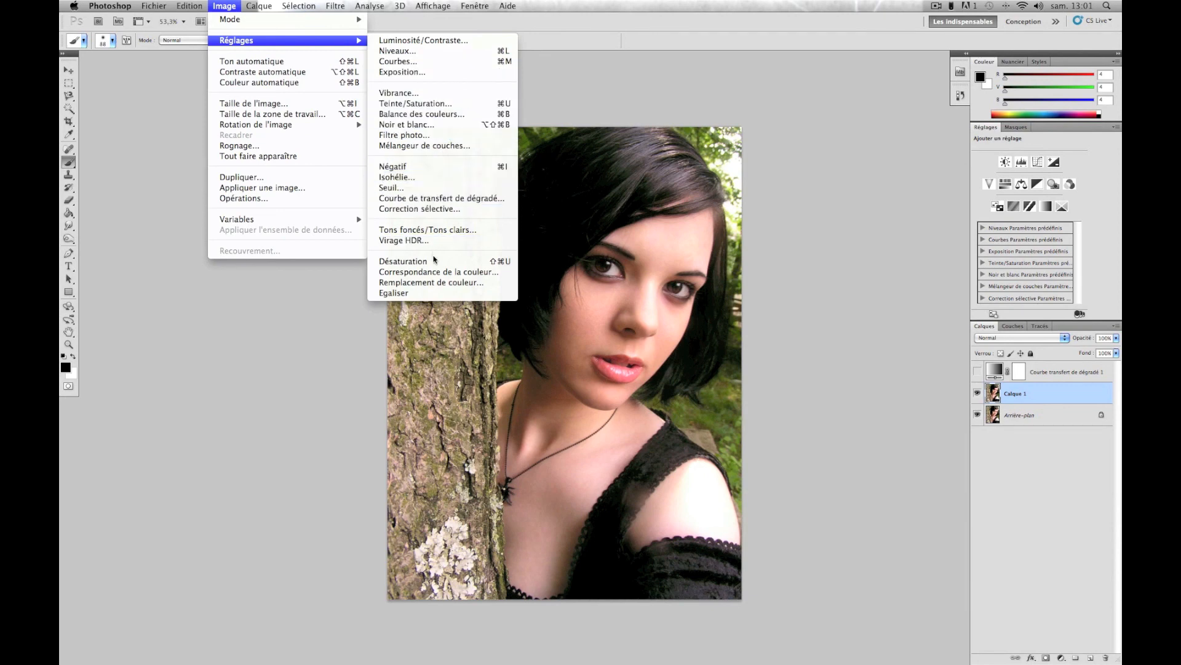
click(434, 126)
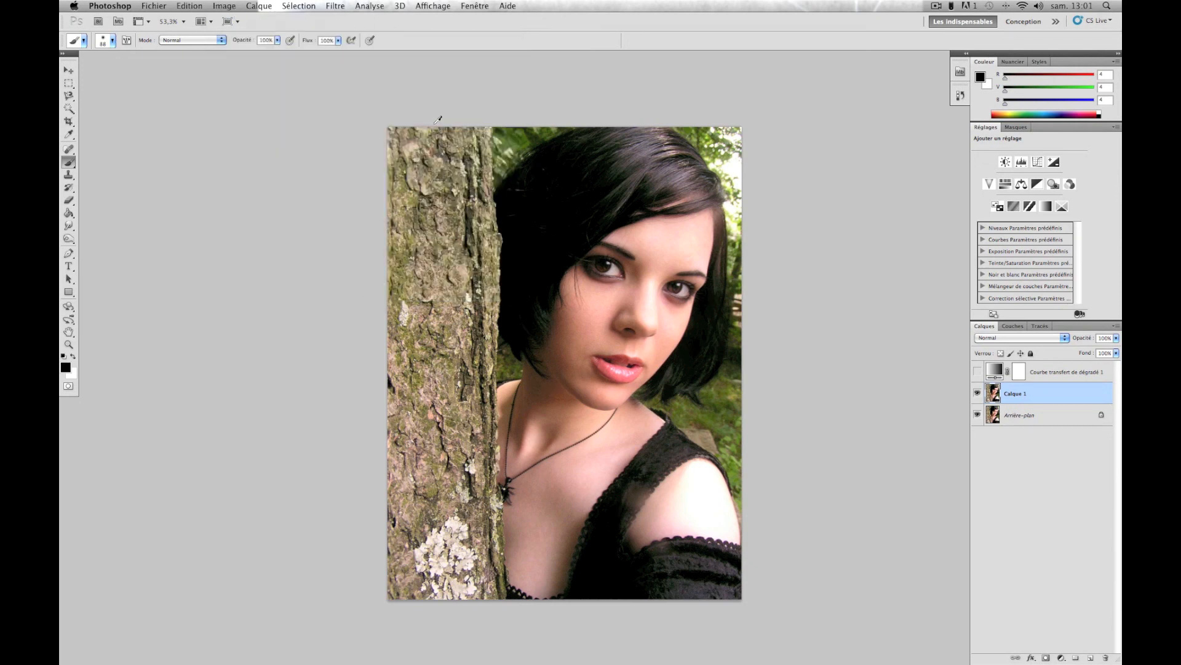
drag(573, 188, 231, 139)
click(331, 157)
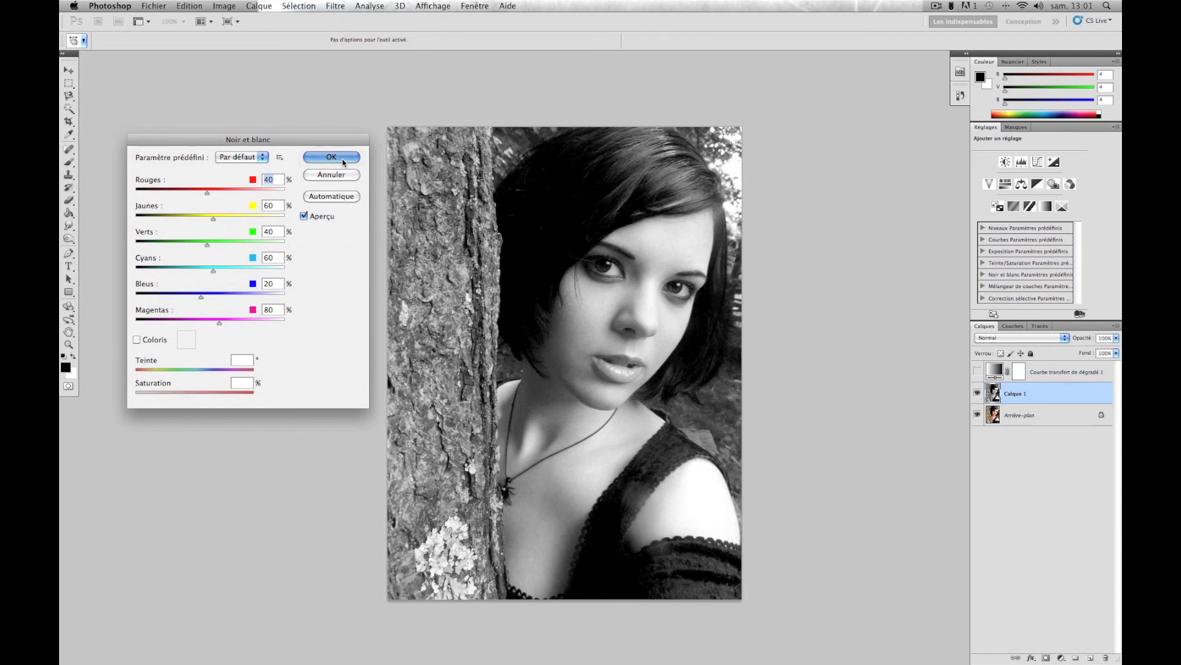
Toggle the gradient map layer's visibility to compare it with the Noir et blanc conversion, leaving the layer visible.
click(977, 372)
click(978, 372)
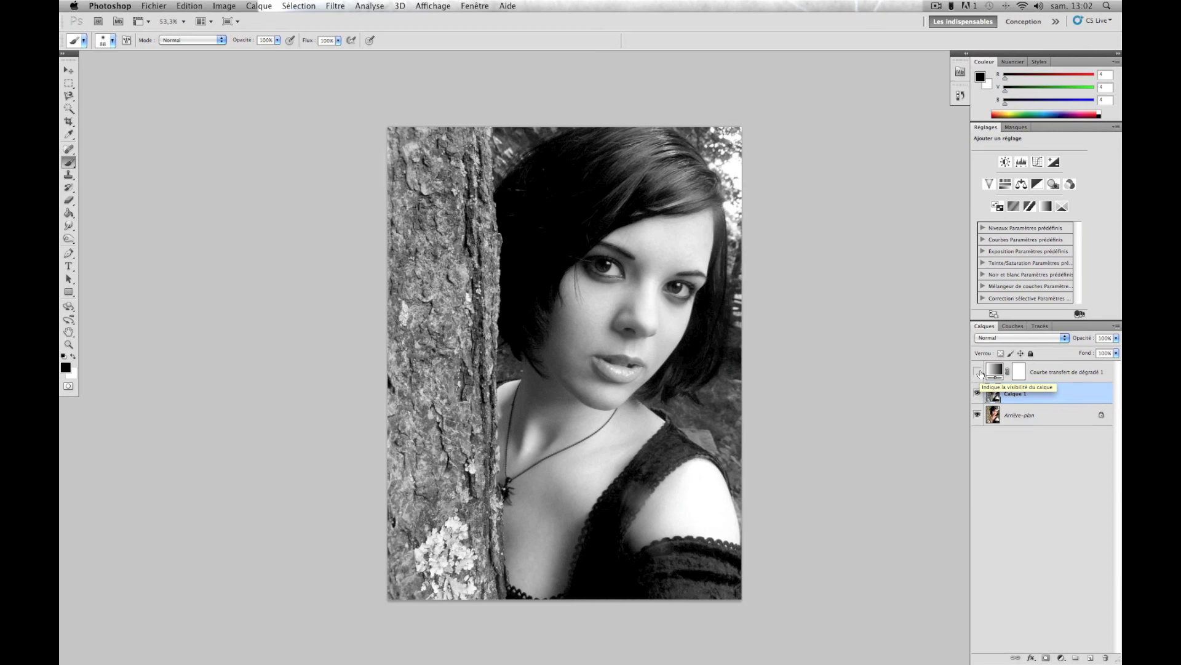
click(977, 372)
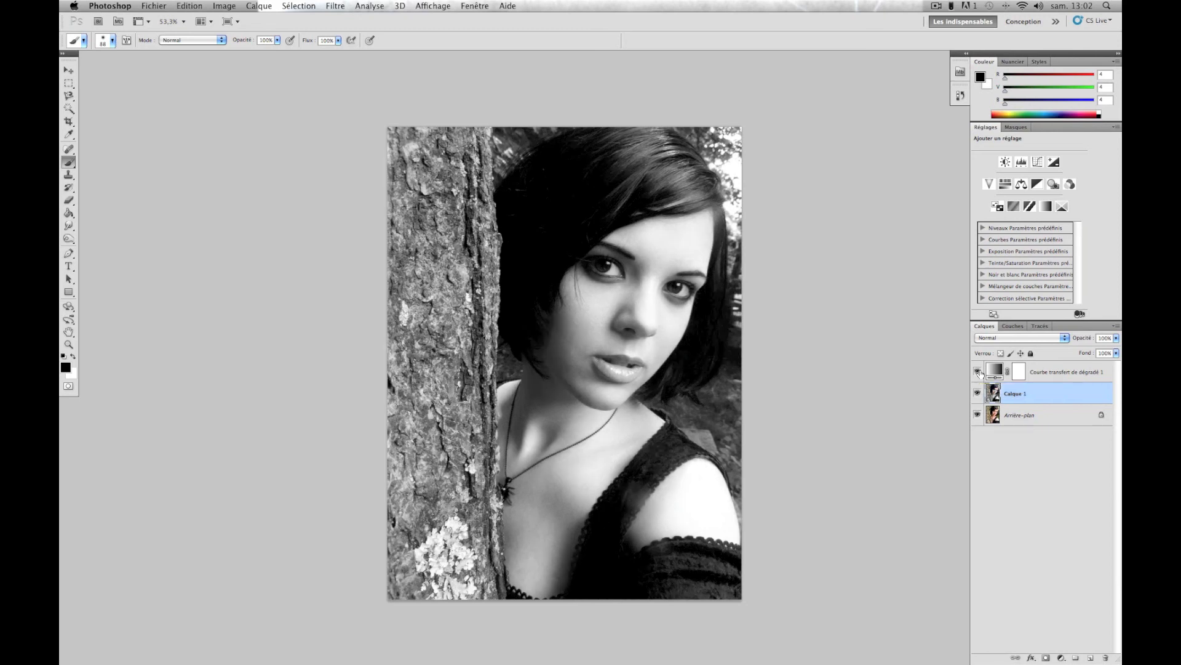
click(978, 372)
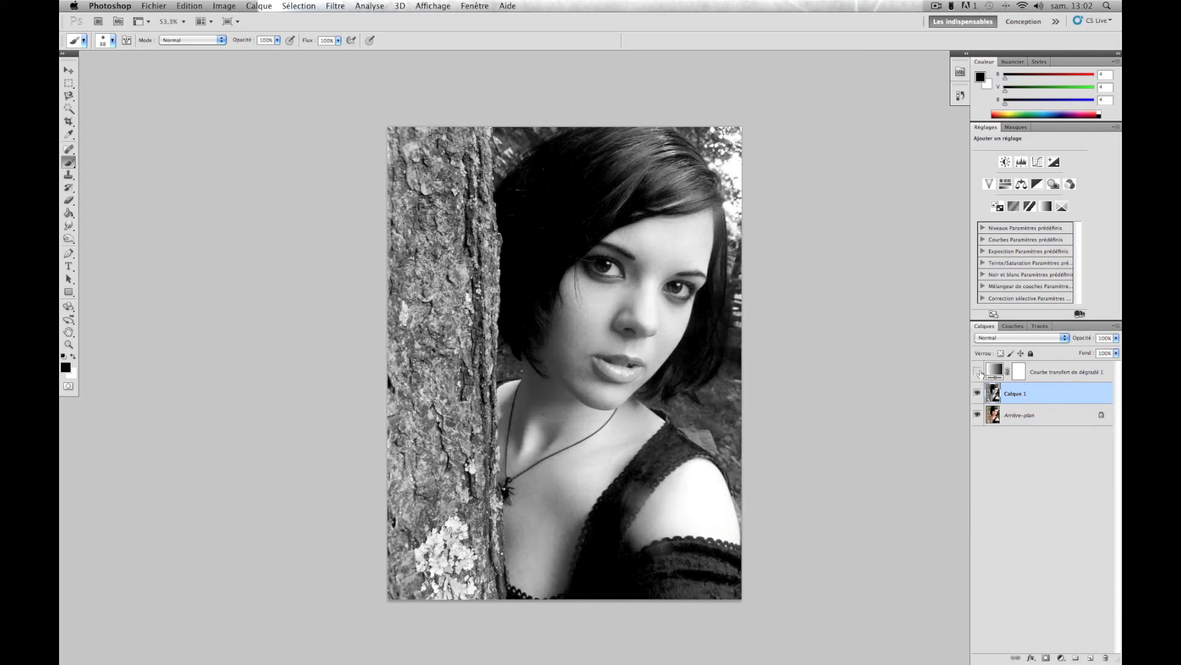
click(978, 372)
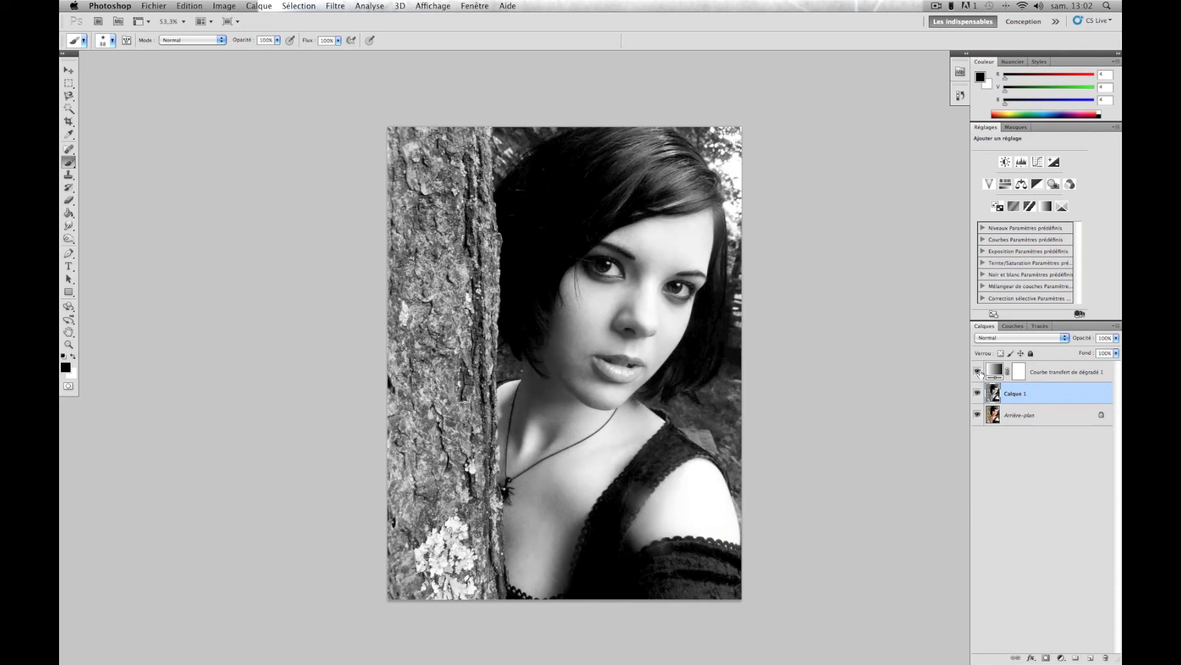
Delete the Calque 1 layer.
right_click(1019, 394)
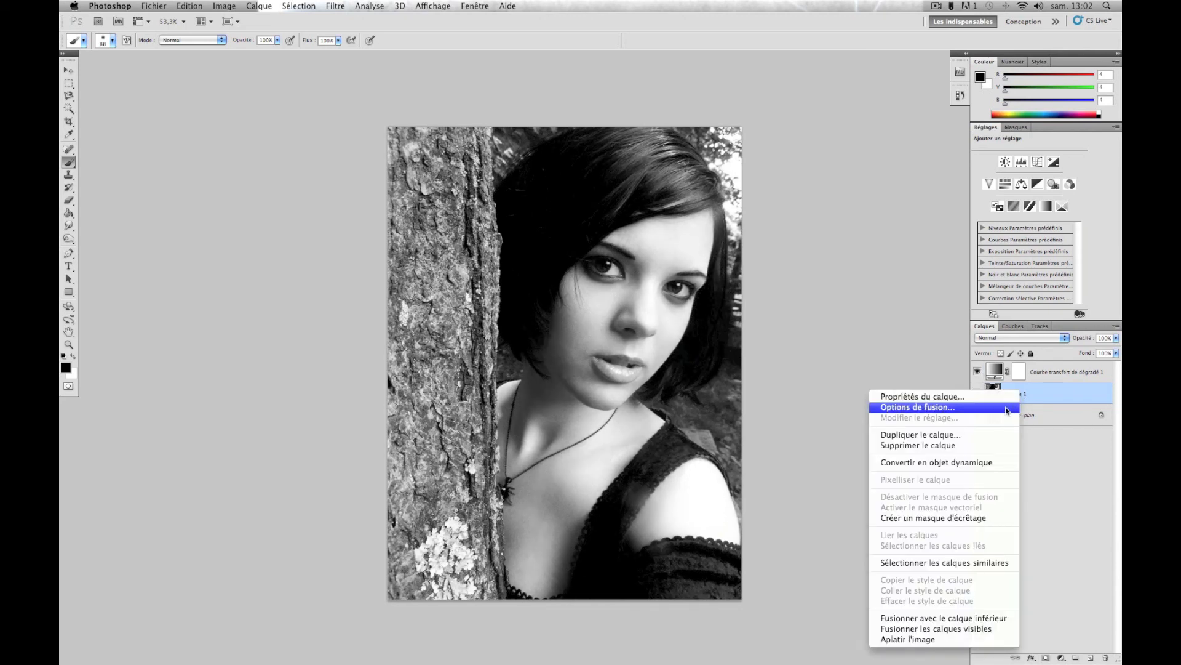
click(979, 445)
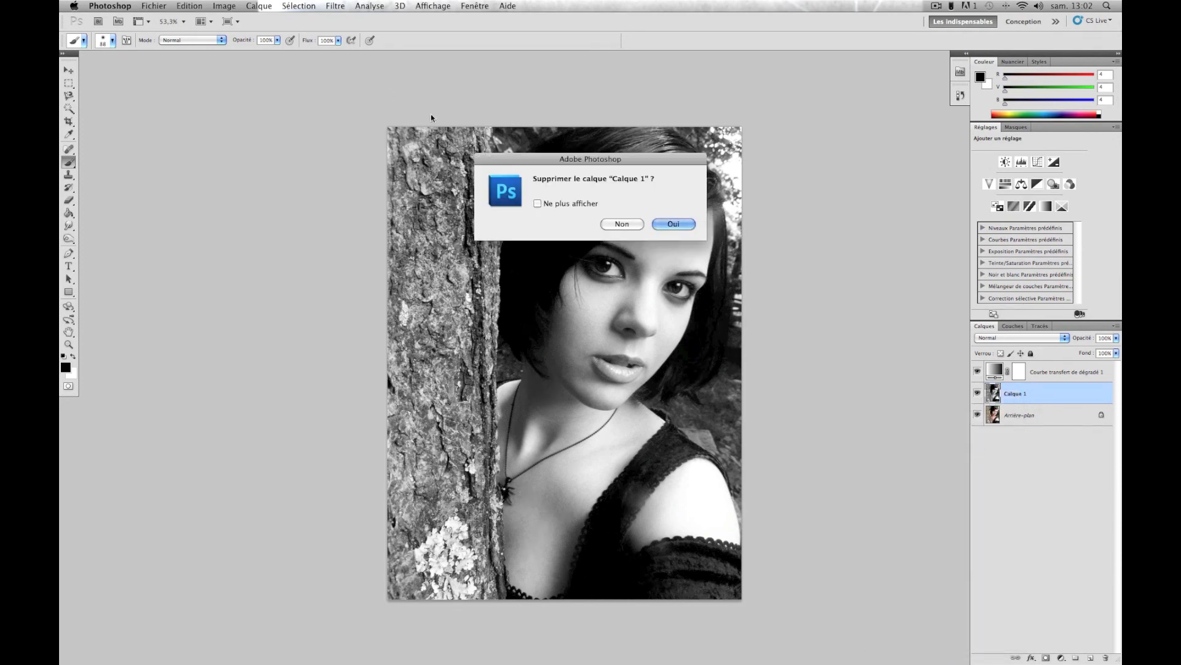
click(683, 232)
Add a Niveaux adjustment layer above the Courbe de transfert de dégradé layer.
click(1074, 370)
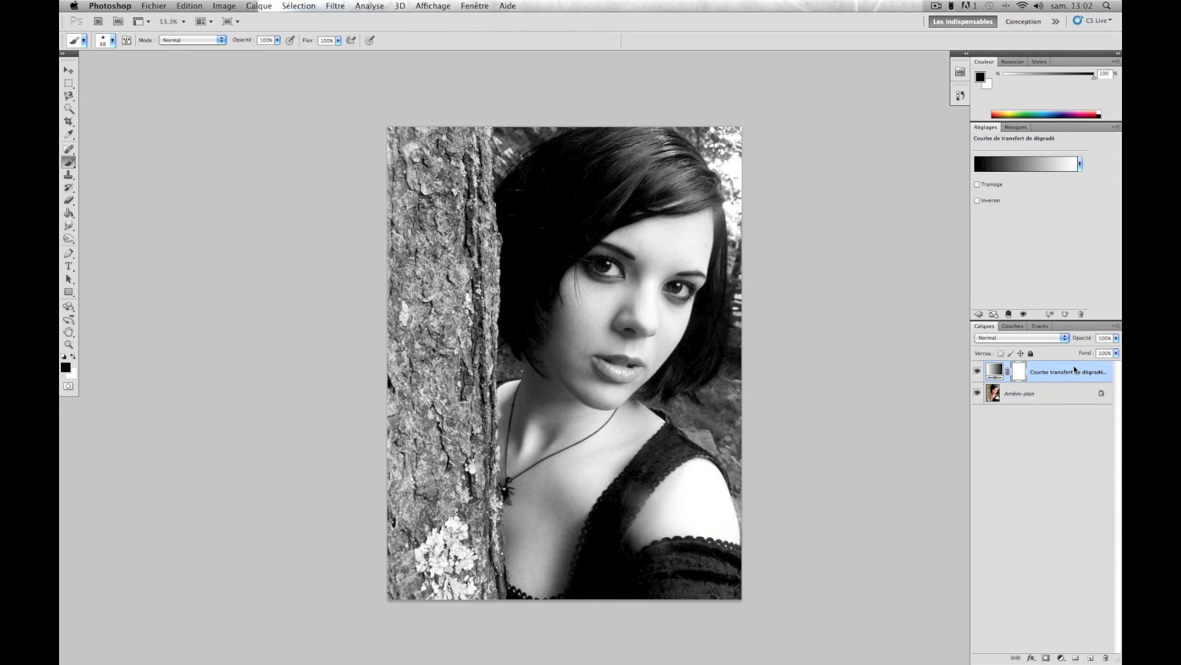
click(1062, 659)
click(1062, 659)
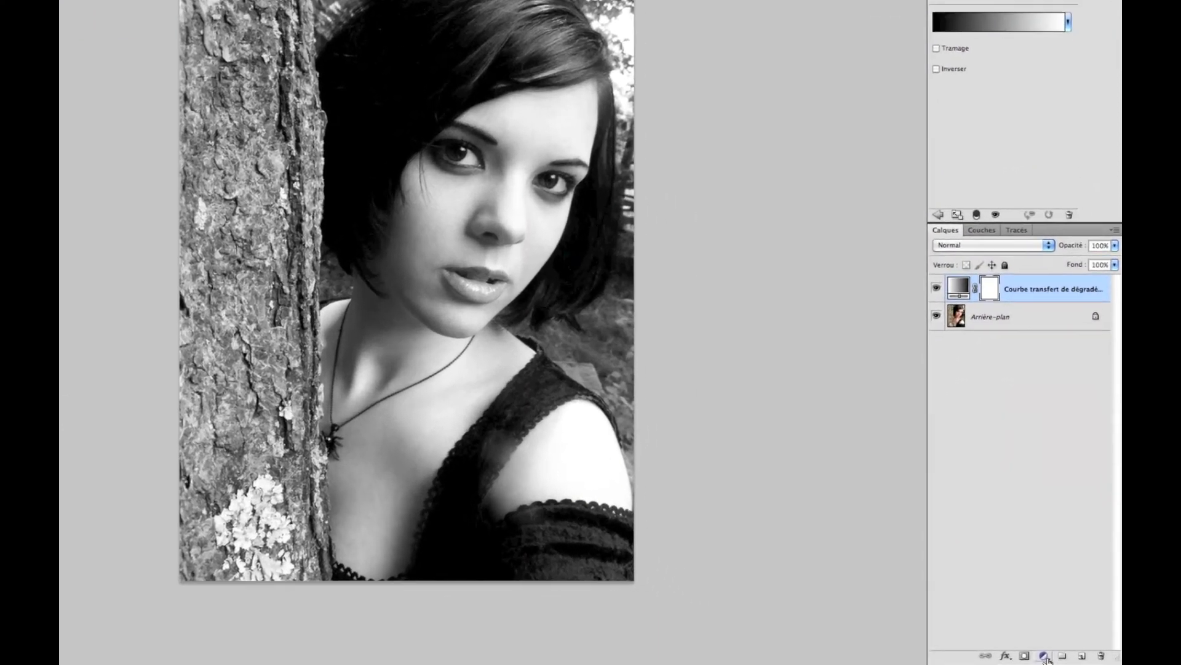
click(1061, 657)
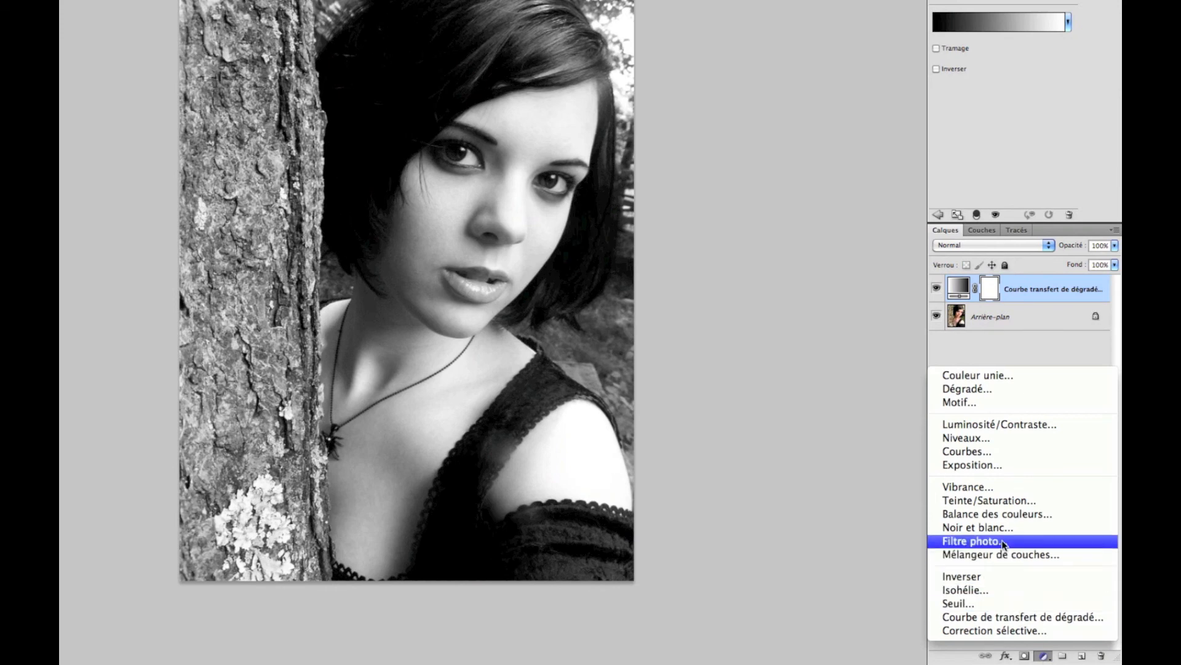
click(988, 438)
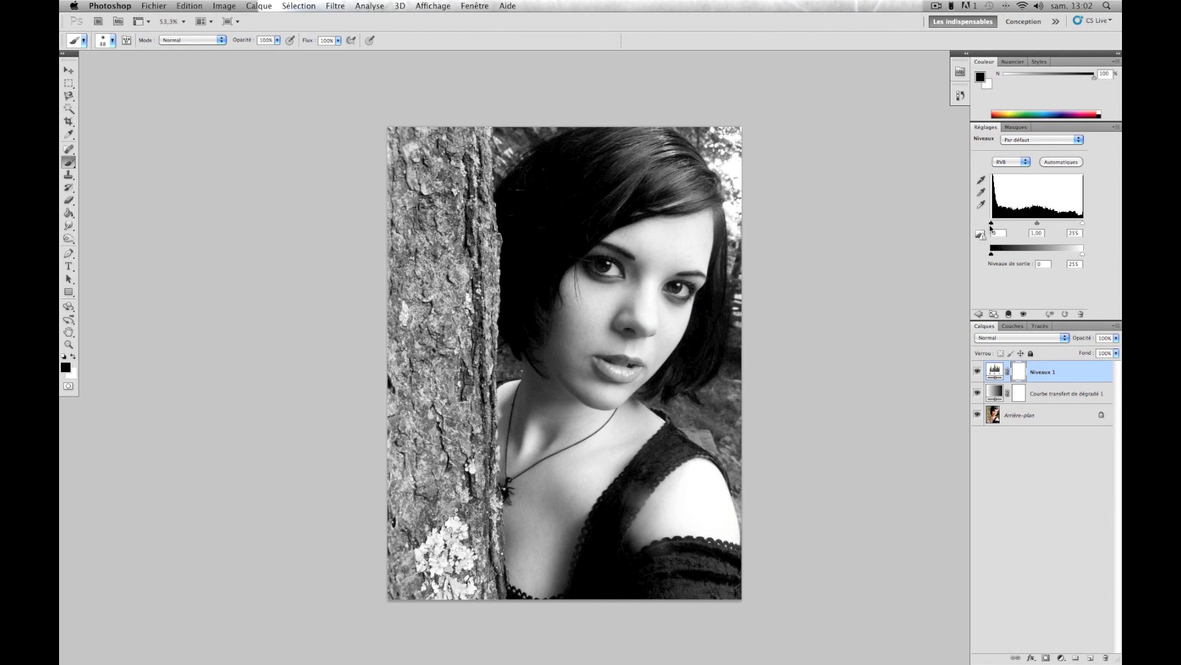
Set the Niveaux input levels to 14 for shadows, 1,24 for midtones and 226 for highlights.
mouse_move(992, 224)
mouse_down()
mouse_move(1031, 225)
mouse_move(996, 225)
mouse_up()
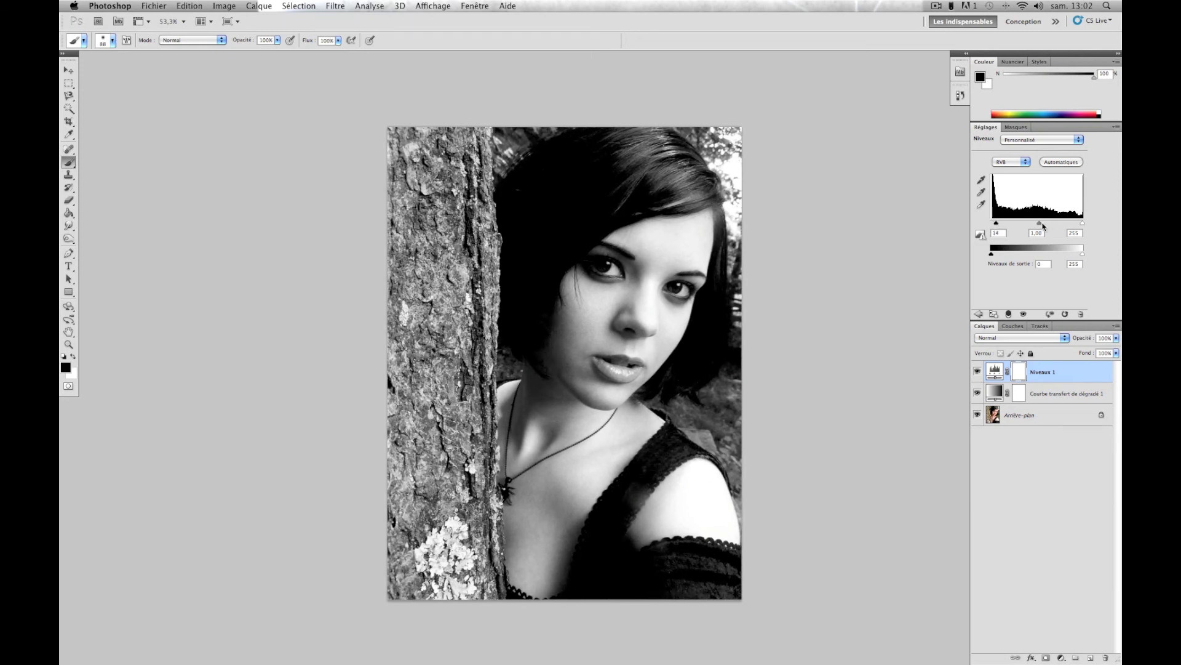
drag(1084, 226, 1072, 225)
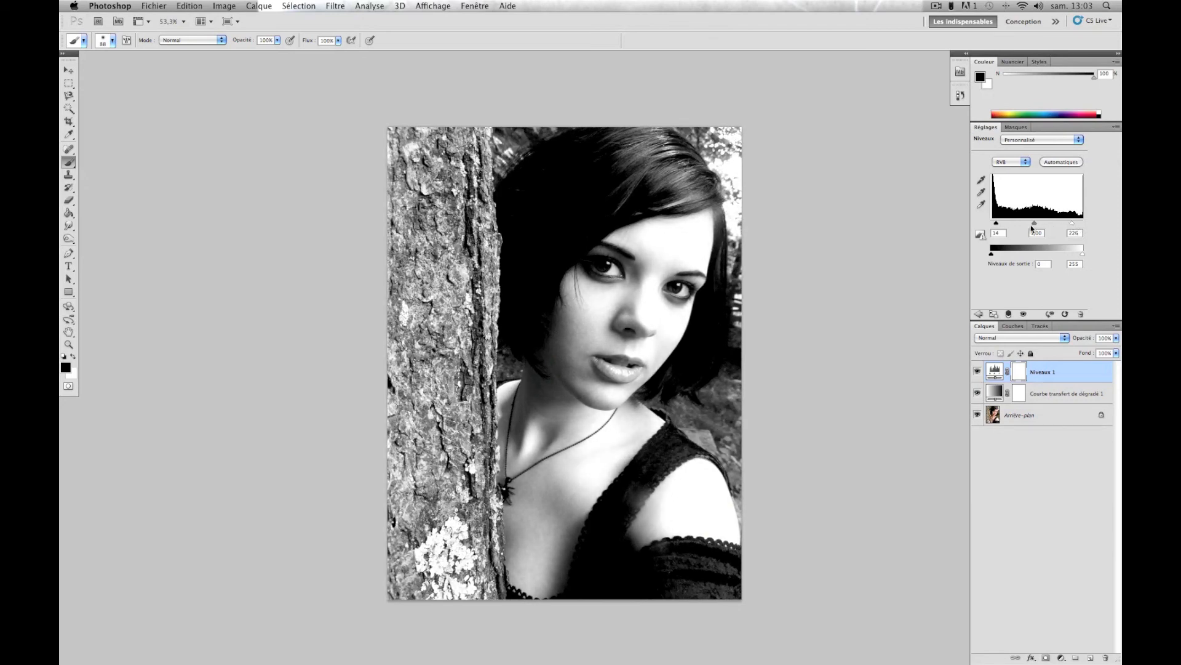
drag(1035, 224, 1032, 226)
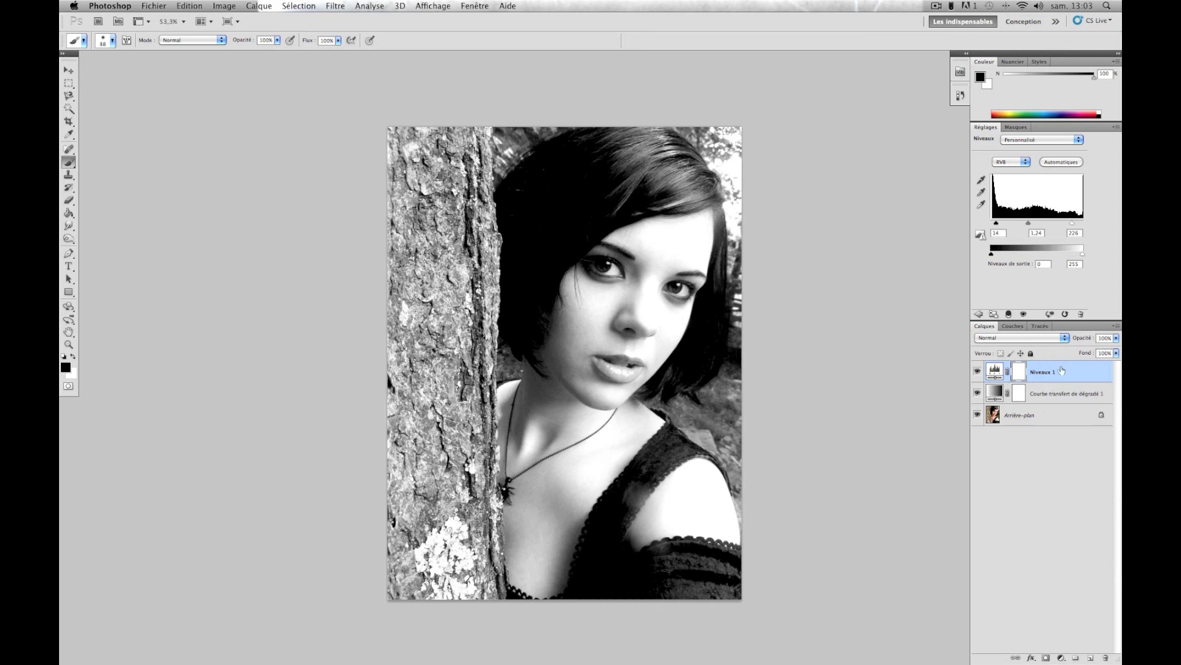
Add a Luminosité/Contraste adjustment layer above Niveaux 1, with brightness raised slightly and contrast set to -4.
click(1061, 657)
click(1060, 657)
click(1061, 657)
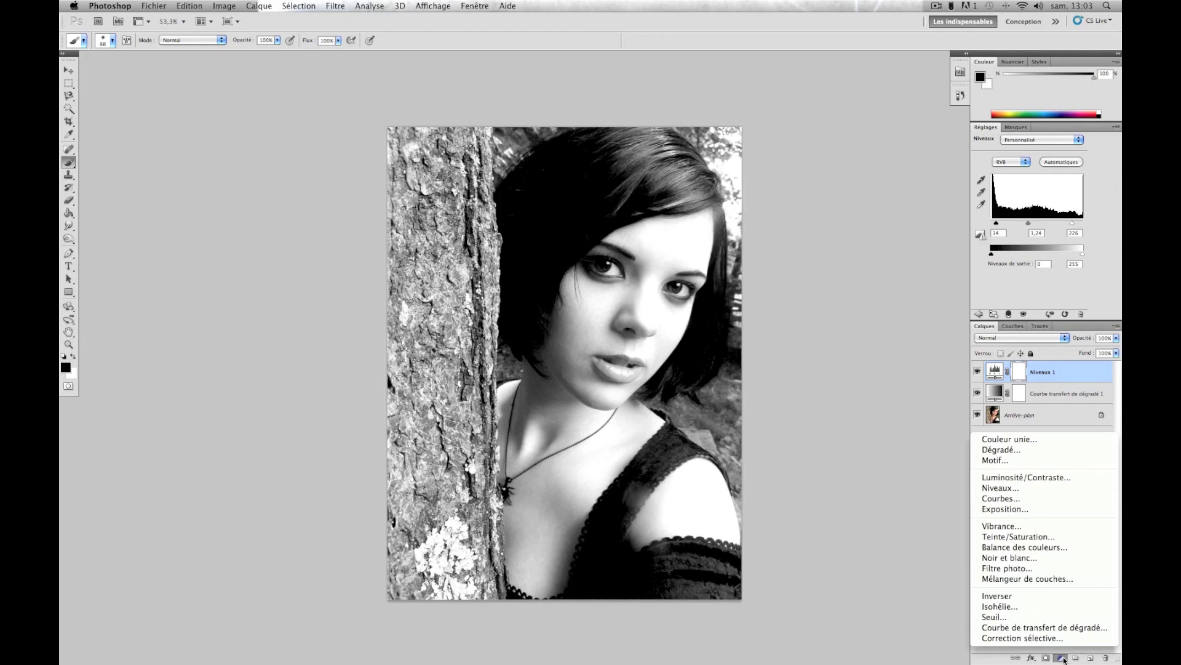
click(1056, 477)
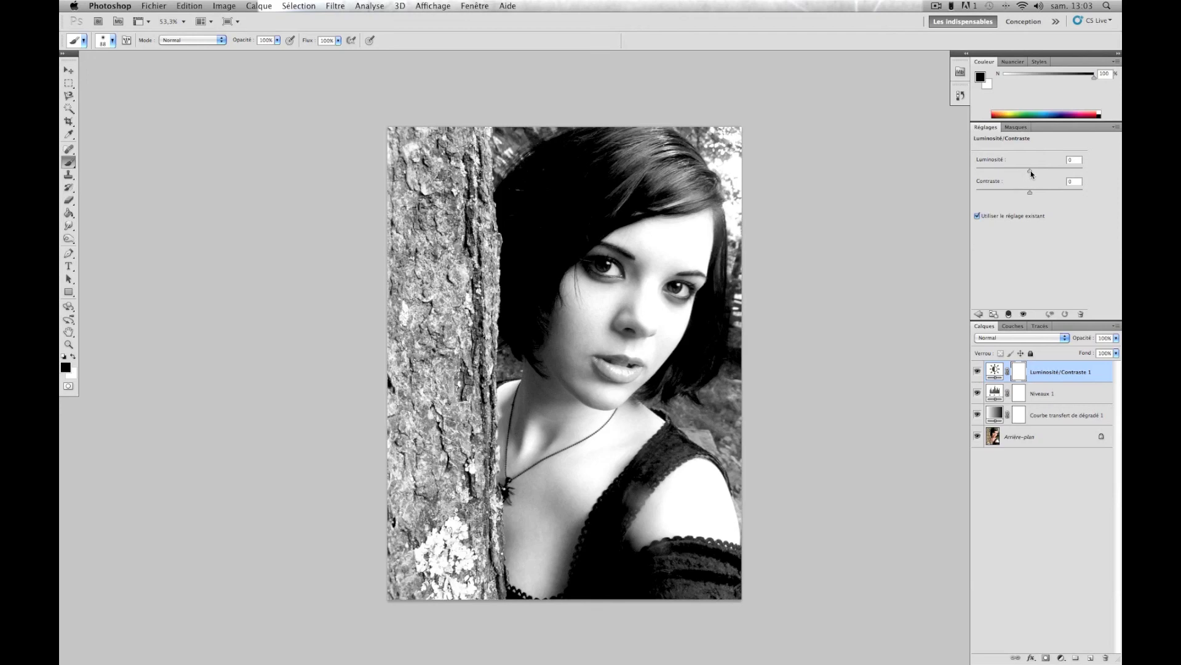
mouse_move(1031, 171)
mouse_down()
mouse_move(1063, 172)
mouse_move(980, 180)
mouse_move(1030, 174)
mouse_up()
drag(1030, 171, 1028, 197)
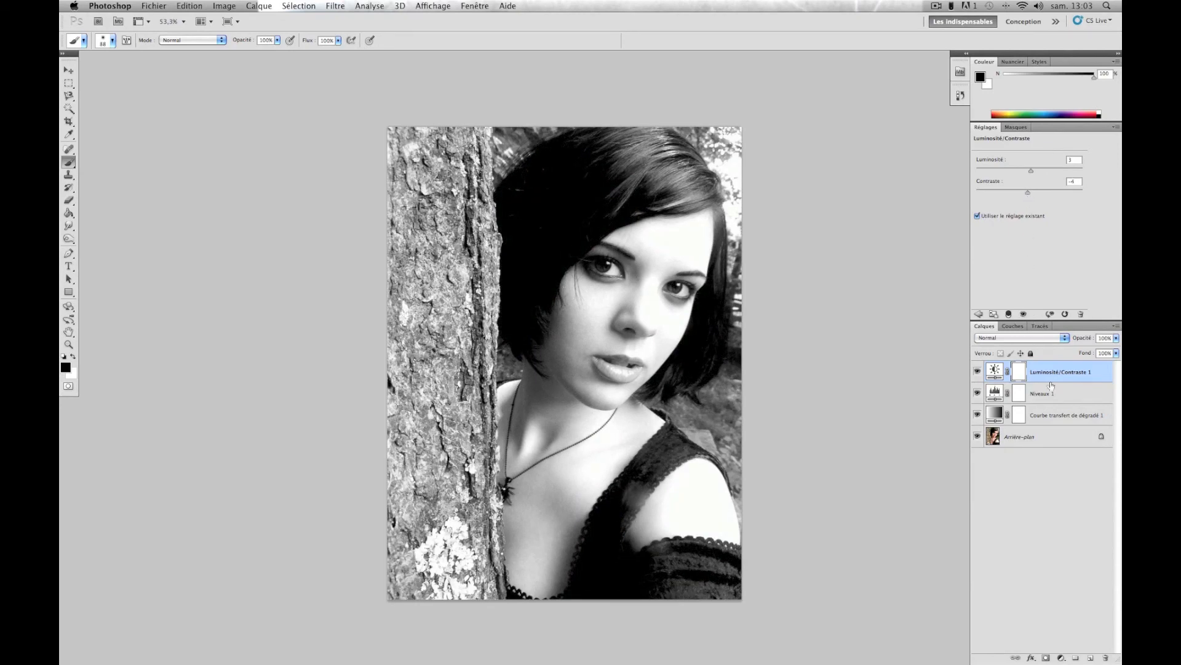
Duplicate the Arrière-plan layer beneath the adjustment layers.
click(1061, 658)
click(1060, 657)
click(1039, 438)
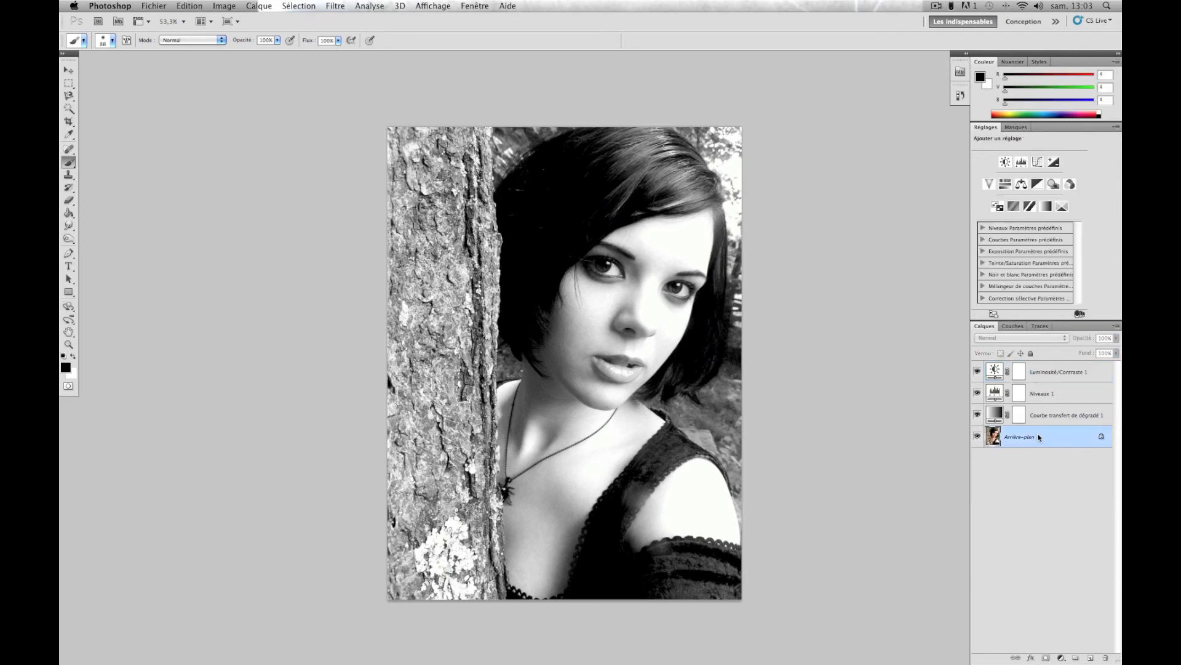
key(super+j)
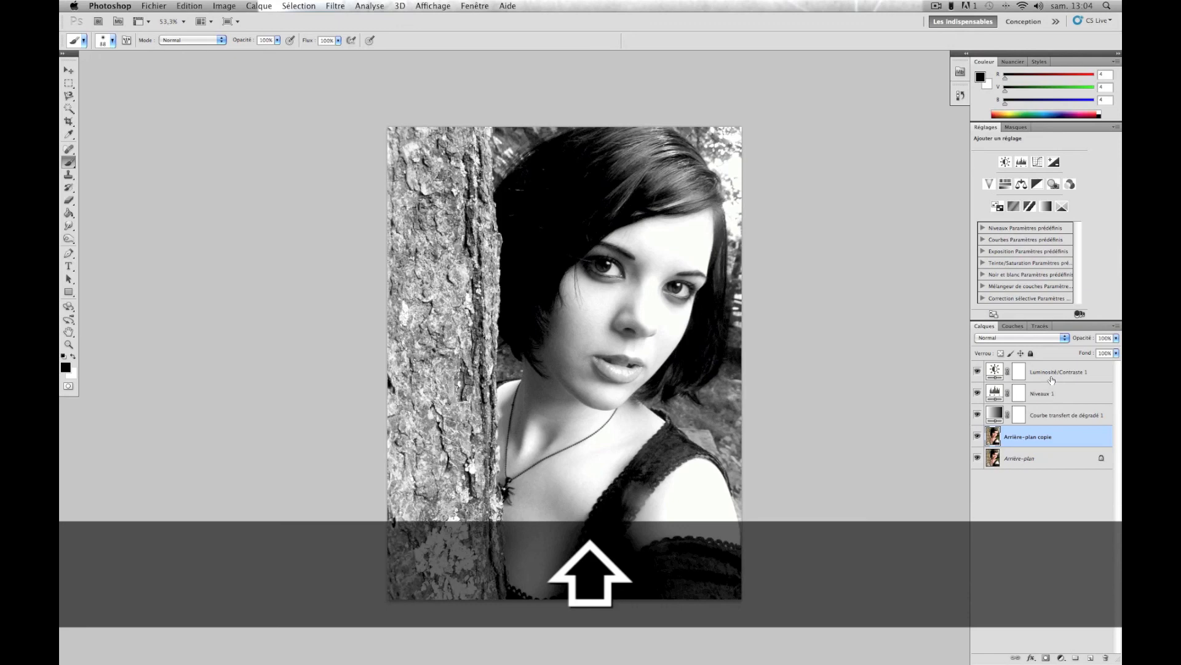
Merge Arrière-plan copie and the three adjustment layers above it into a single layer.
shift+click(1052, 380)
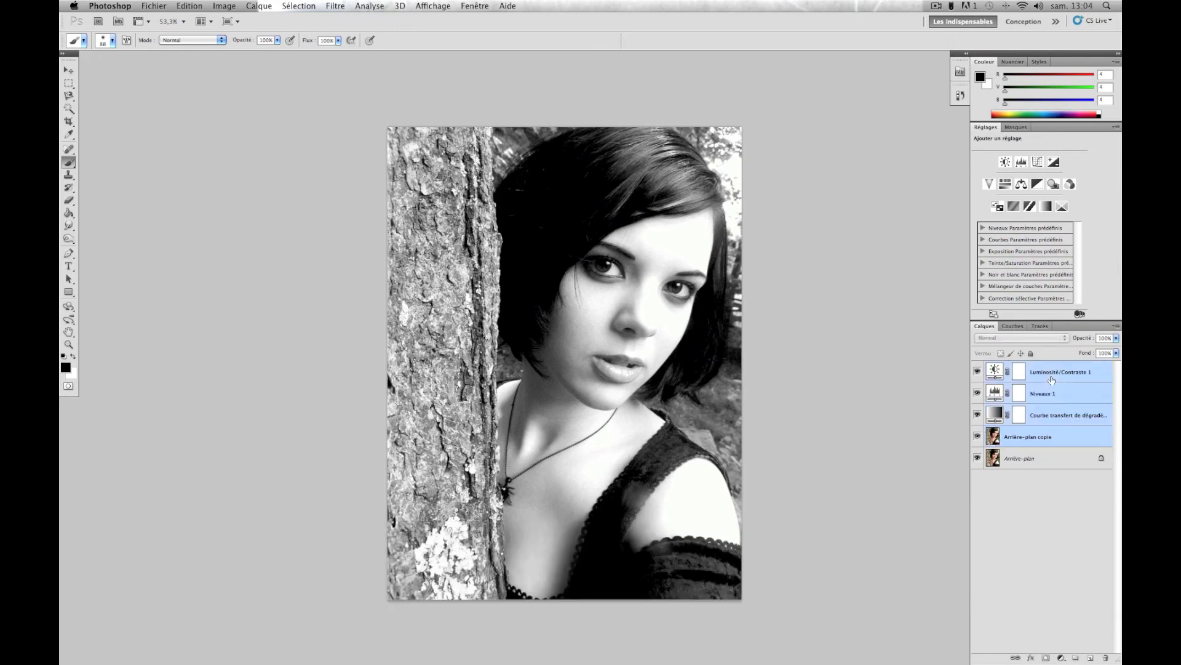
right_click(1052, 380)
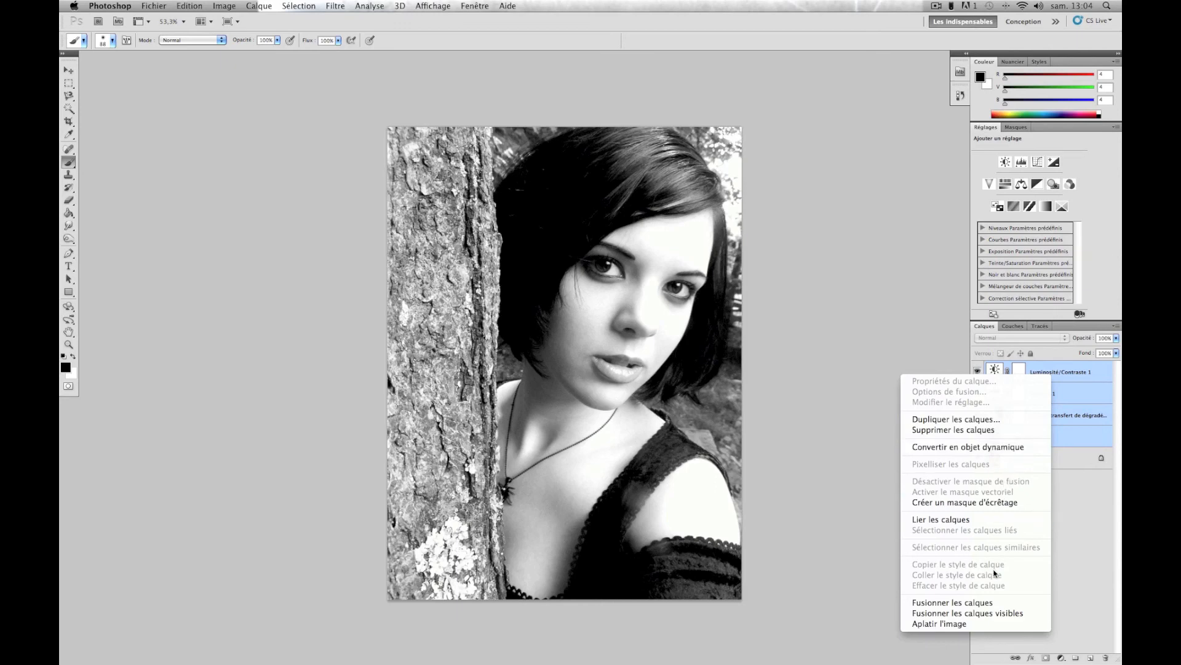
click(986, 603)
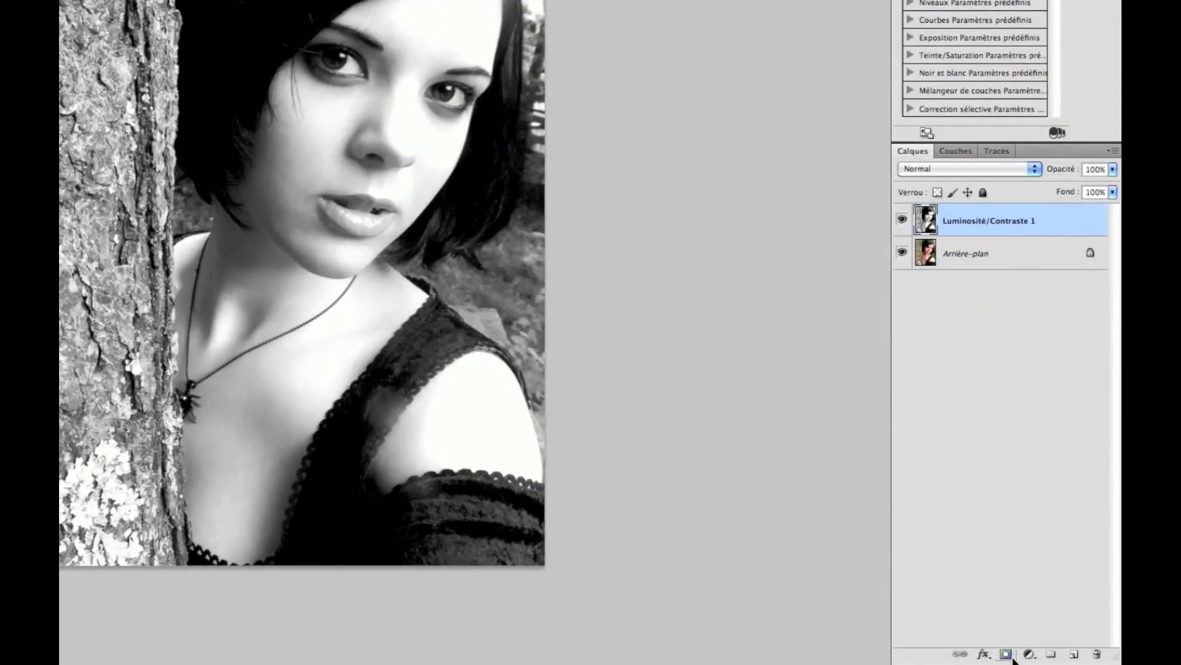
Add a layer mask to the merged black-and-white layer and fill it with the black foreground colour at 100% opacity.
click(1010, 655)
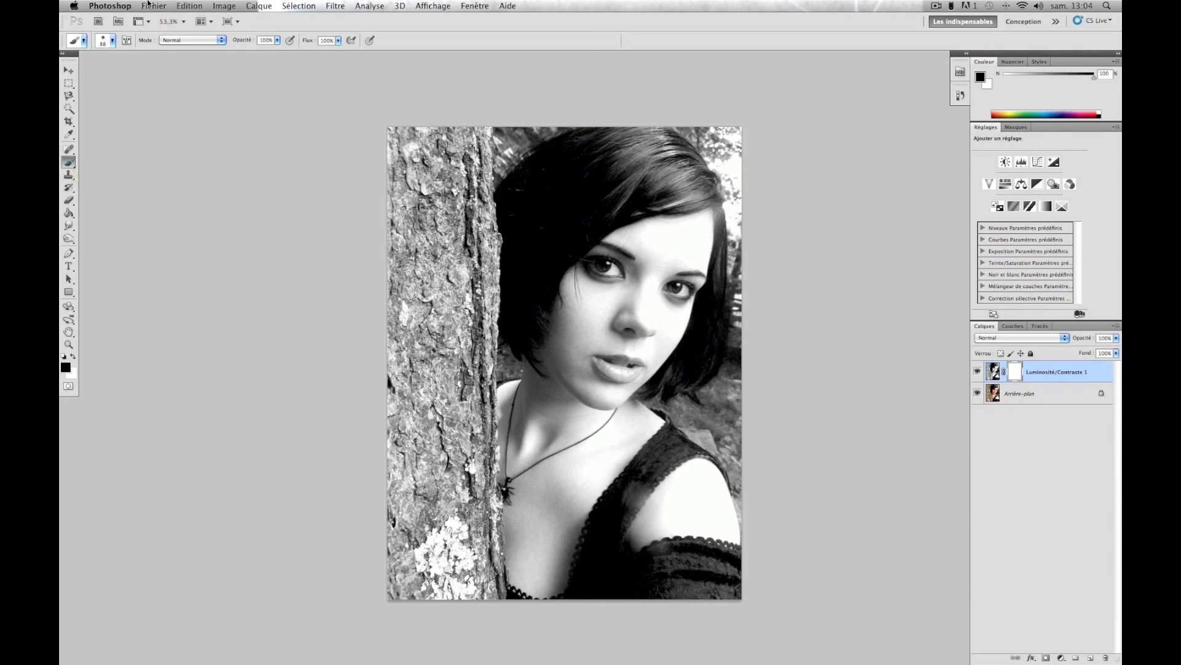
click(178, 5)
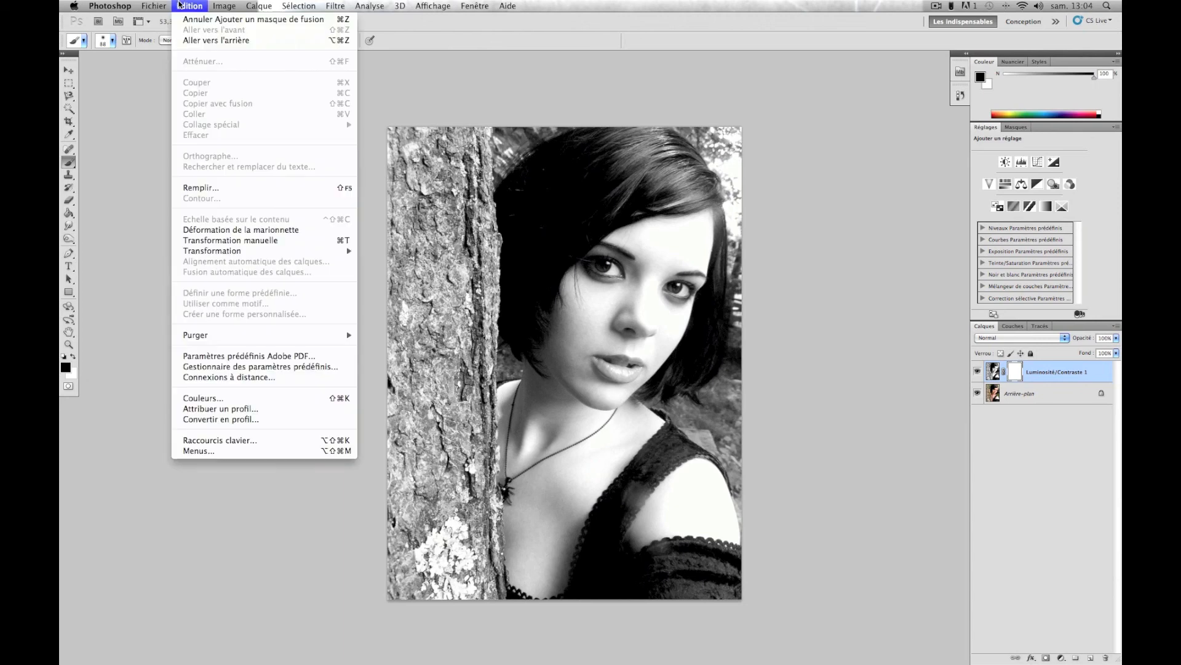
click(227, 188)
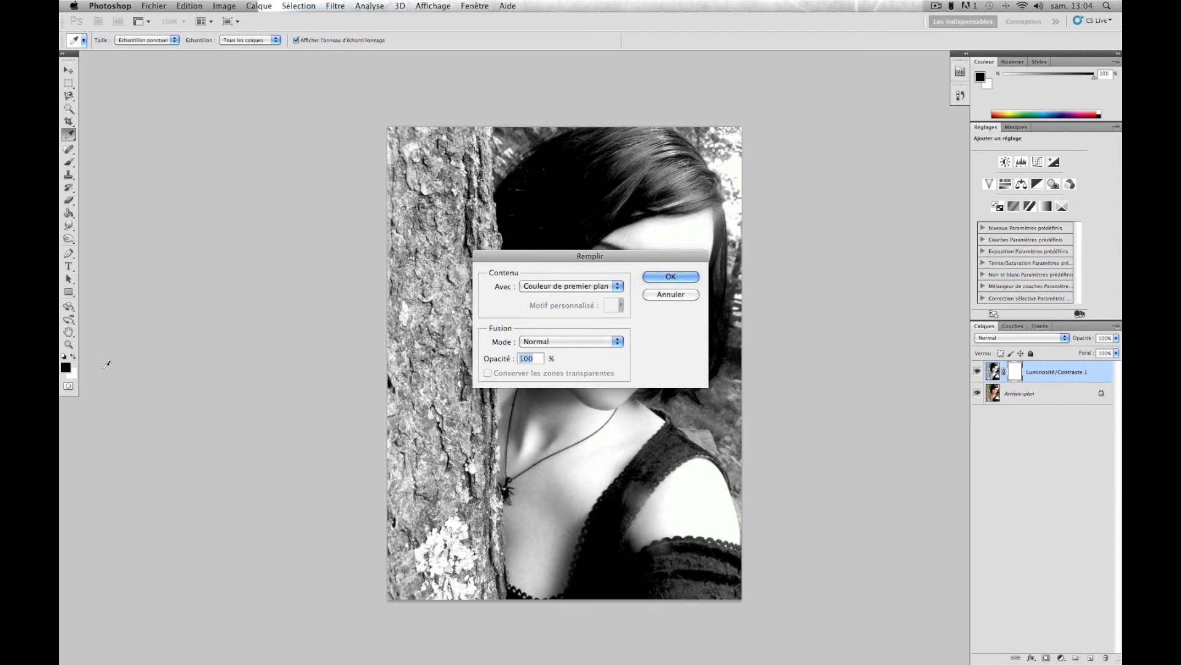
click(652, 278)
key(b)
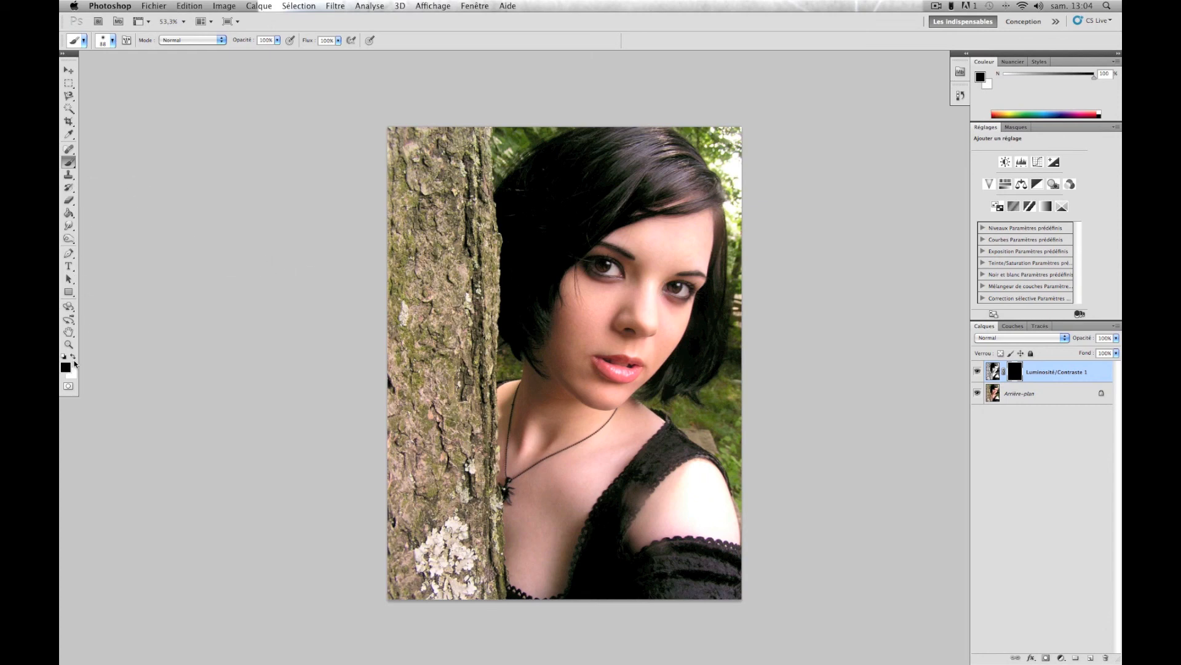
Disable the black-and-white layer's mask and re-enable it to compare the image with and without masking.
right_click(1017, 370)
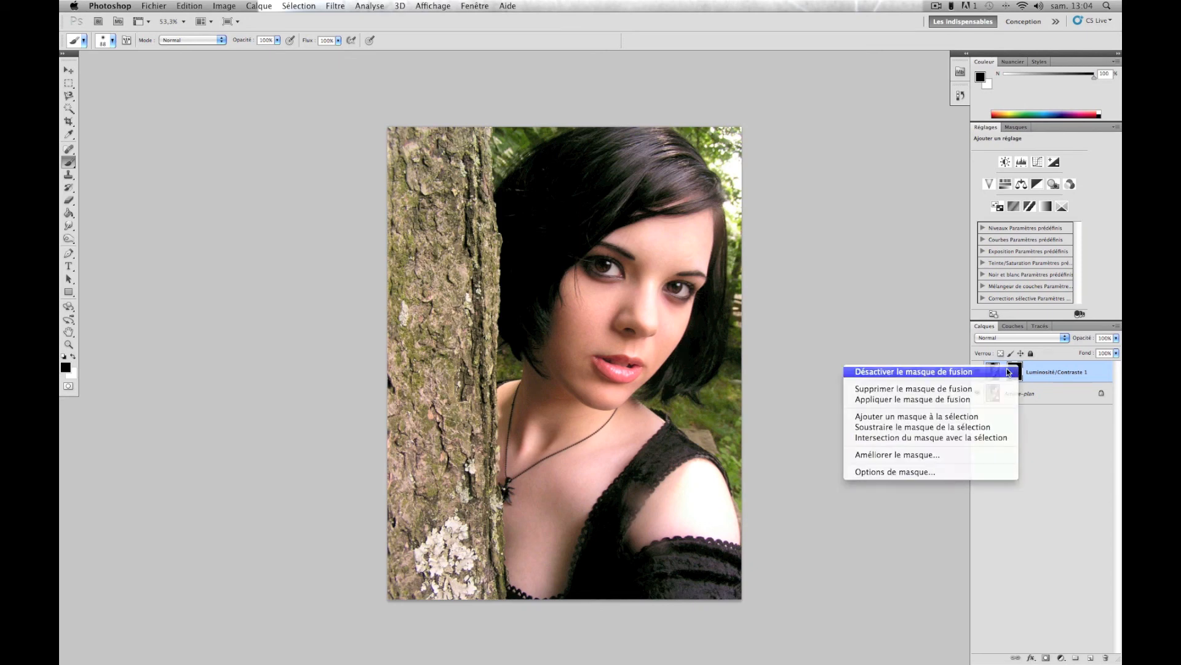
click(1009, 371)
right_click(1018, 371)
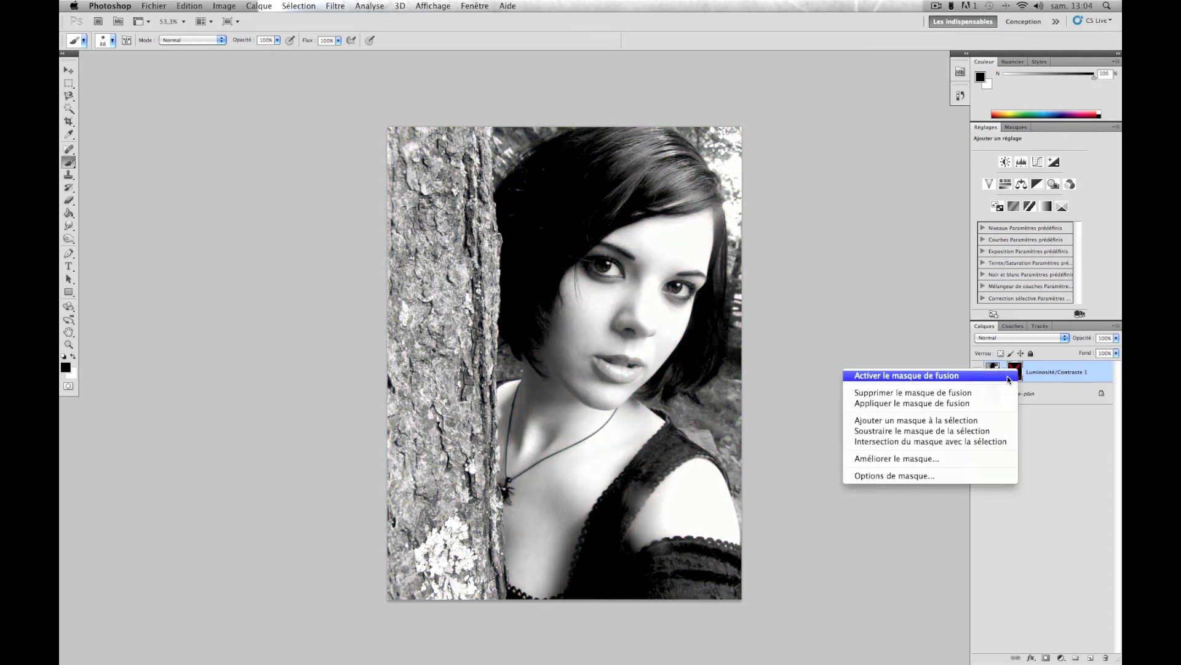
click(1010, 377)
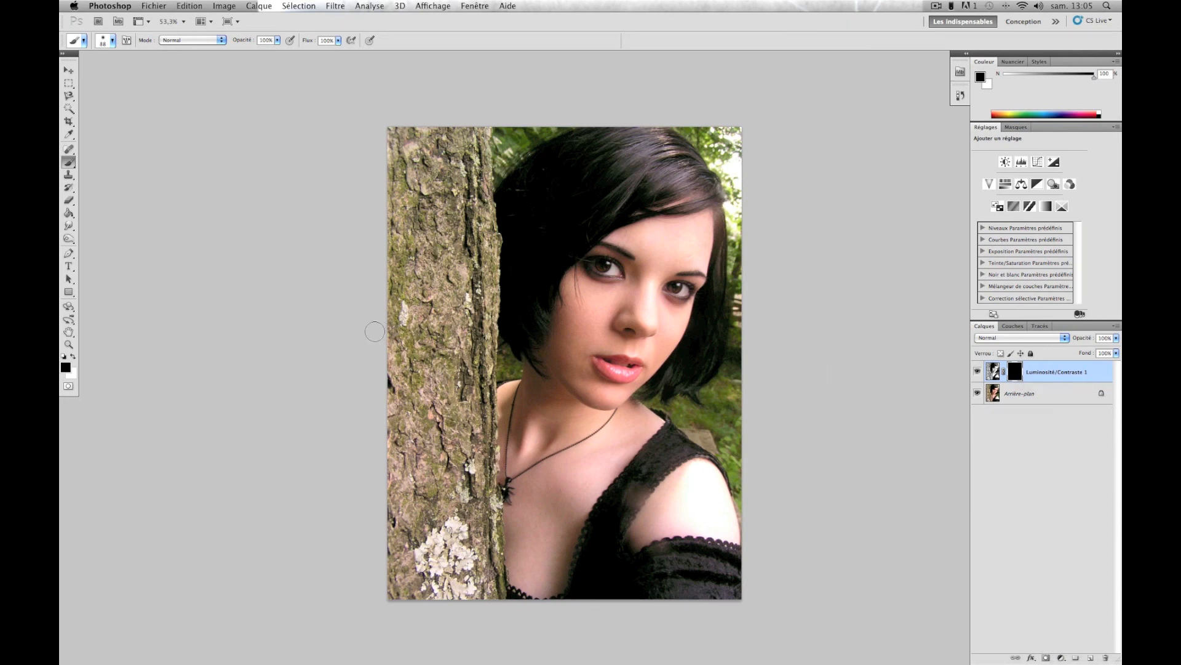
Paint the mask white over the tree trunk and the background around the woman using a soft 168 px brush.
click(74, 356)
right_click(508, 214)
drag(570, 232, 593, 236)
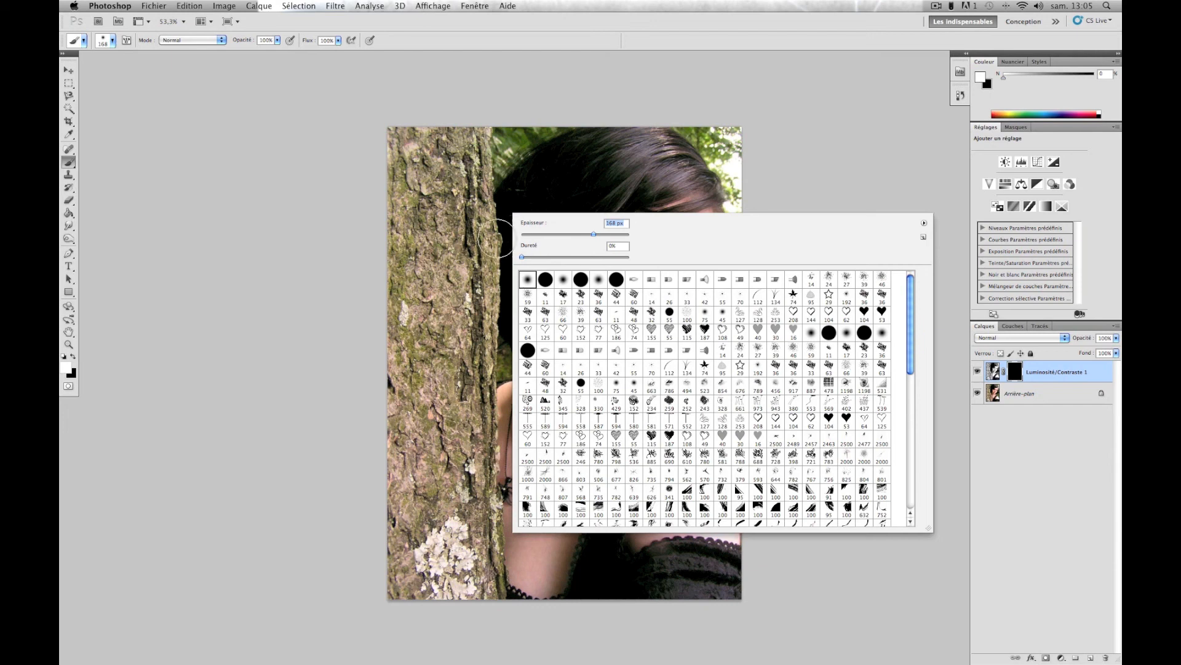
mouse_move(411, 143)
mouse_down()
mouse_move(394, 591)
mouse_move(496, 12)
mouse_up()
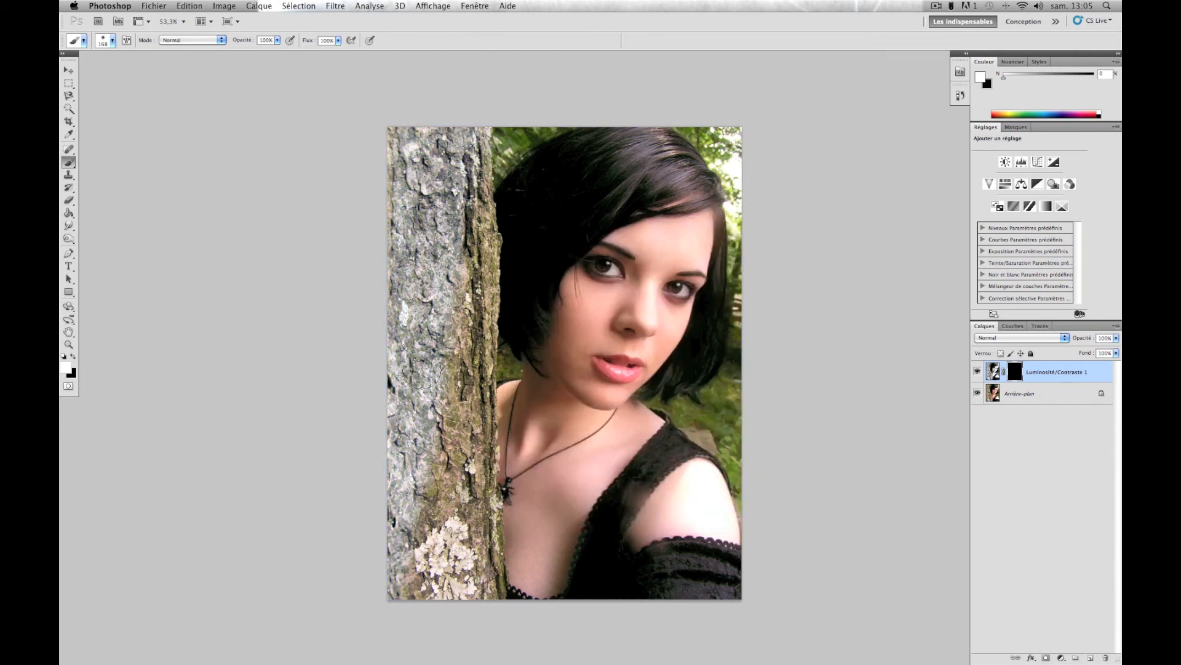
mouse_move(440, 550)
mouse_down()
mouse_move(478, 209)
mouse_move(486, 307)
mouse_move(440, 603)
mouse_move(463, 564)
mouse_move(475, 488)
mouse_move(473, 567)
mouse_move(486, 606)
mouse_move(501, 575)
mouse_move(480, 610)
mouse_move(492, 591)
mouse_up()
mouse_move(514, 126)
mouse_down()
mouse_move(492, 134)
mouse_move(508, 145)
mouse_up()
mouse_move(702, 126)
mouse_down()
mouse_move(735, 162)
mouse_move(691, 123)
mouse_move(719, 149)
mouse_move(736, 192)
mouse_move(745, 278)
mouse_move(737, 398)
mouse_move(727, 413)
mouse_move(696, 412)
mouse_move(742, 434)
mouse_move(734, 382)
mouse_move(670, 412)
mouse_move(714, 440)
mouse_move(761, 533)
mouse_up()
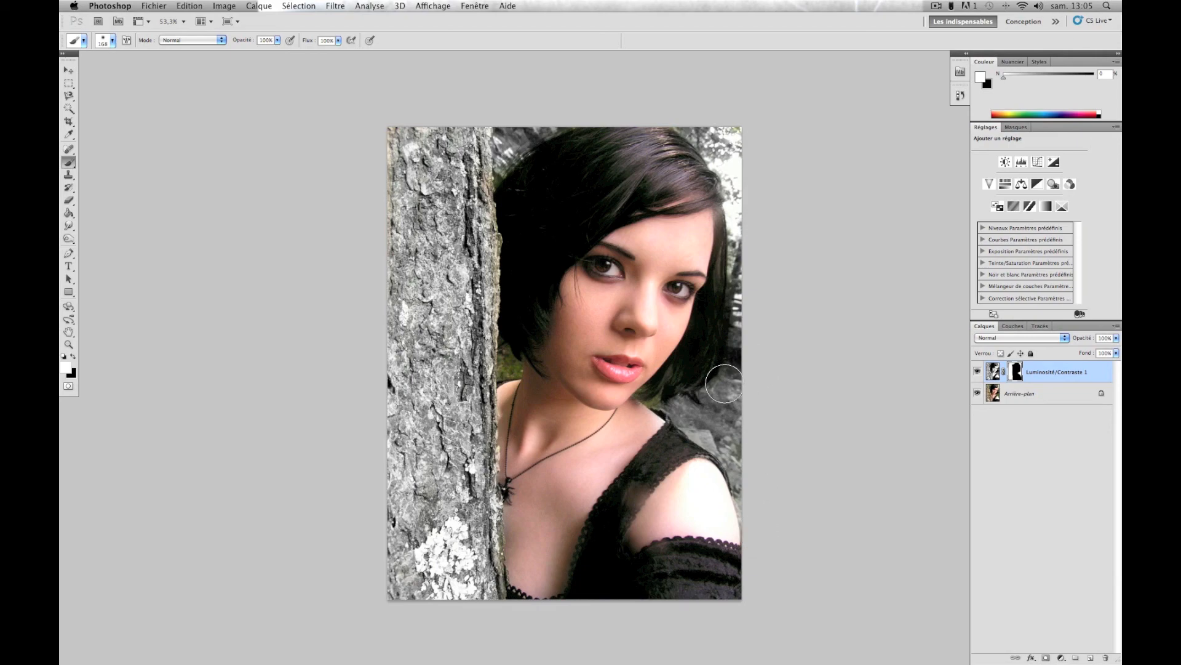
Paint the mask white over the remaining green patch between the hair and the shoulder with a soft 31 px brush.
key(super+space)
click(658, 401)
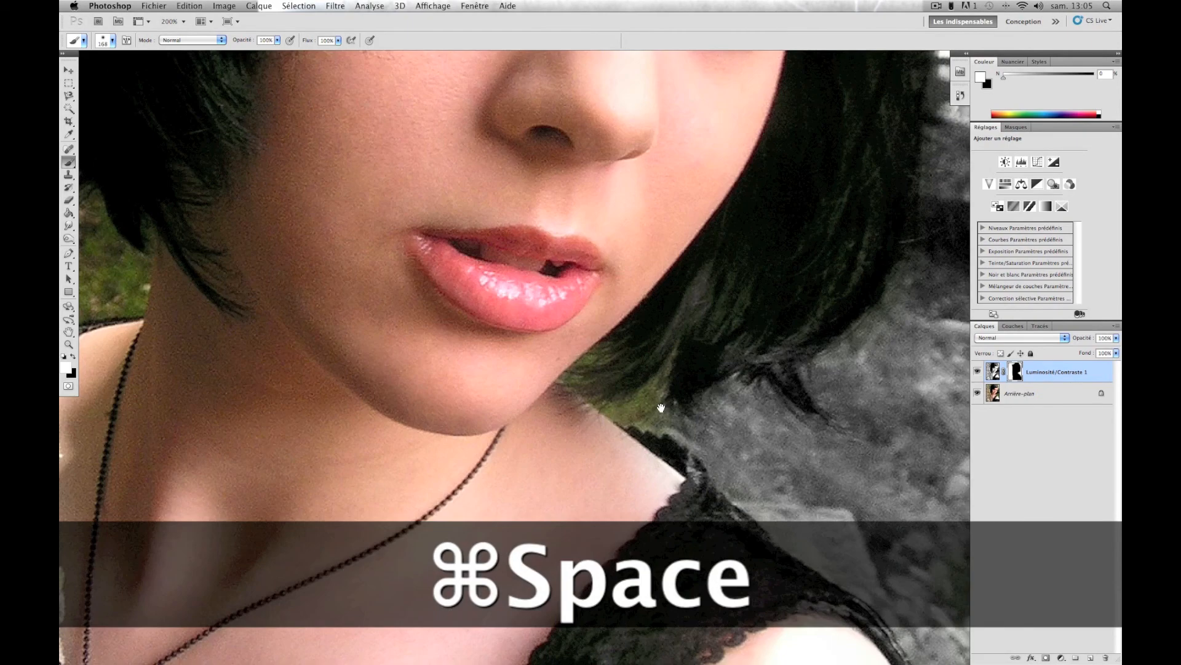
right_click(661, 406)
drag(702, 358, 693, 359)
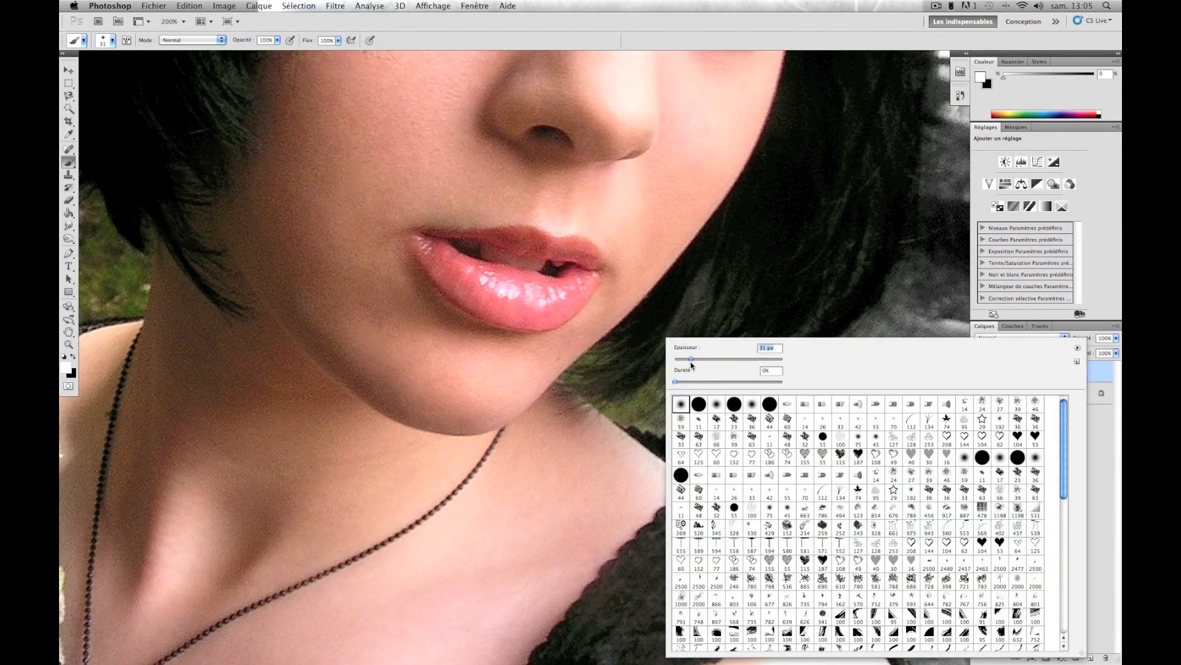
click(653, 415)
mouse_move(626, 416)
mouse_down()
mouse_move(657, 419)
mouse_move(658, 390)
mouse_move(616, 411)
mouse_move(657, 416)
mouse_up()
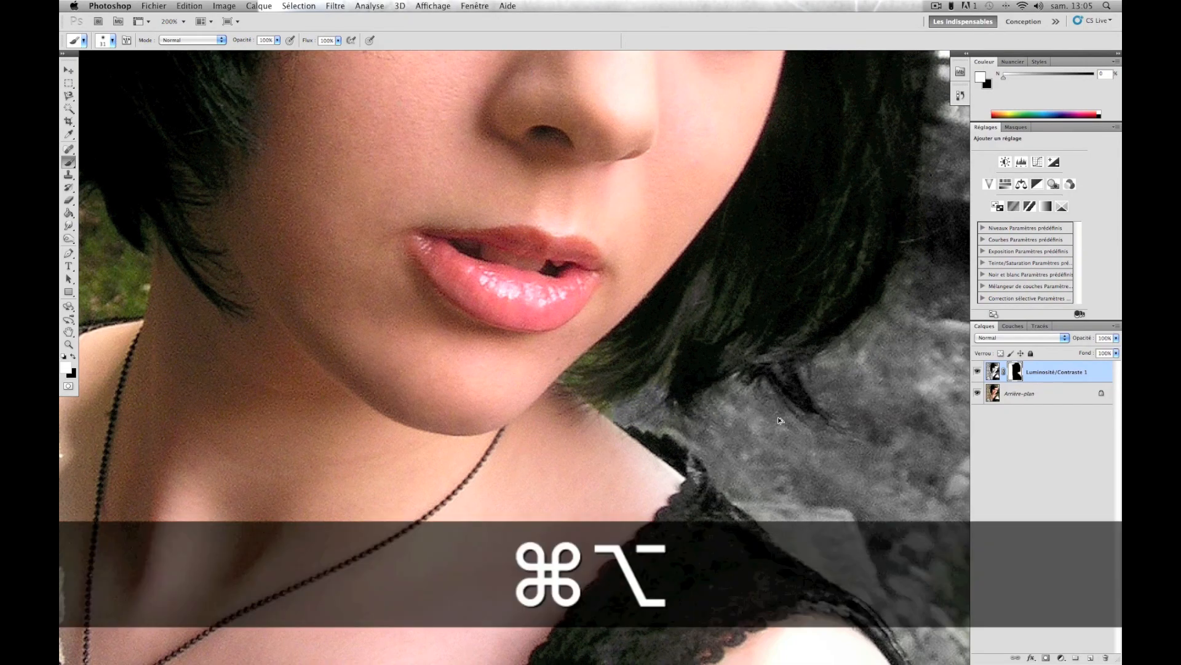
Paint the mask white along the trunk's edge beside the hair with a soft 62 px brush.
alt+super+click(740, 427)
alt+super+click(740, 428)
alt+super+click(740, 427)
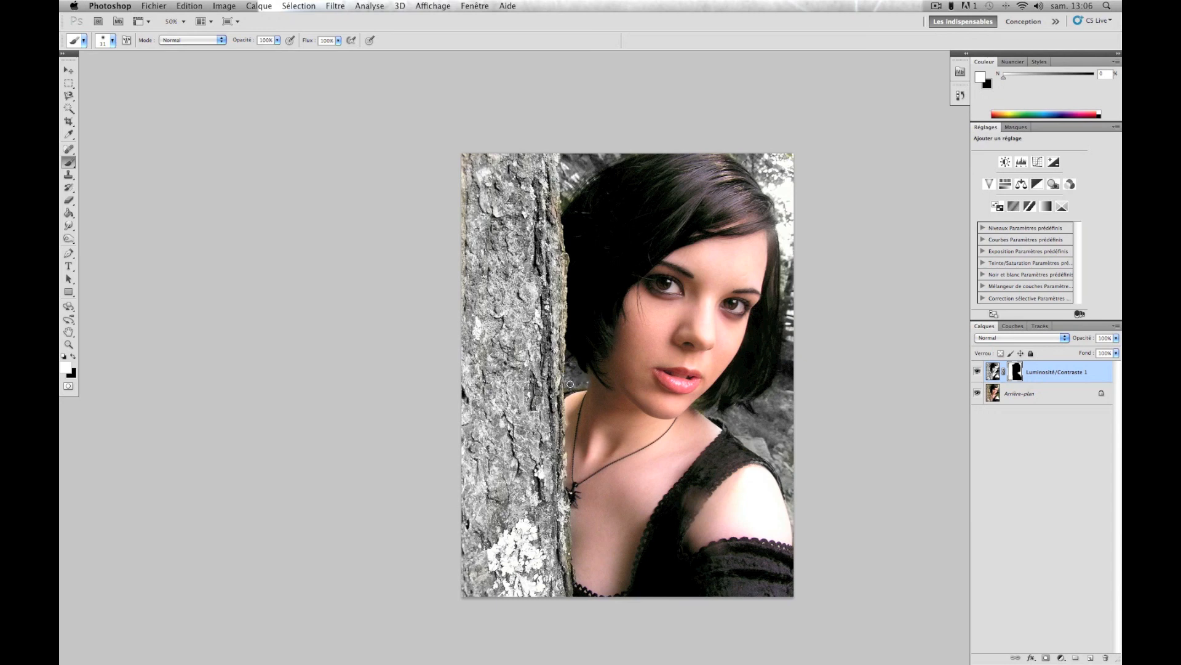
right_click(554, 337)
drag(585, 362, 600, 362)
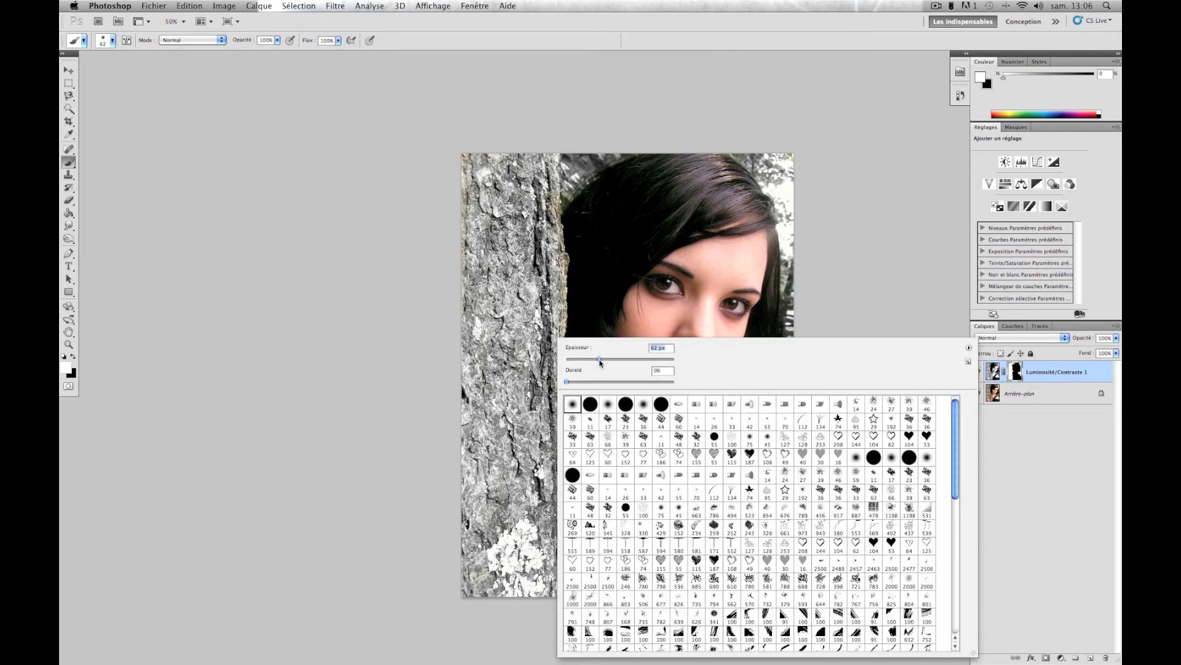
key(Return)
drag(564, 270, 566, 339)
drag(554, 197, 558, 219)
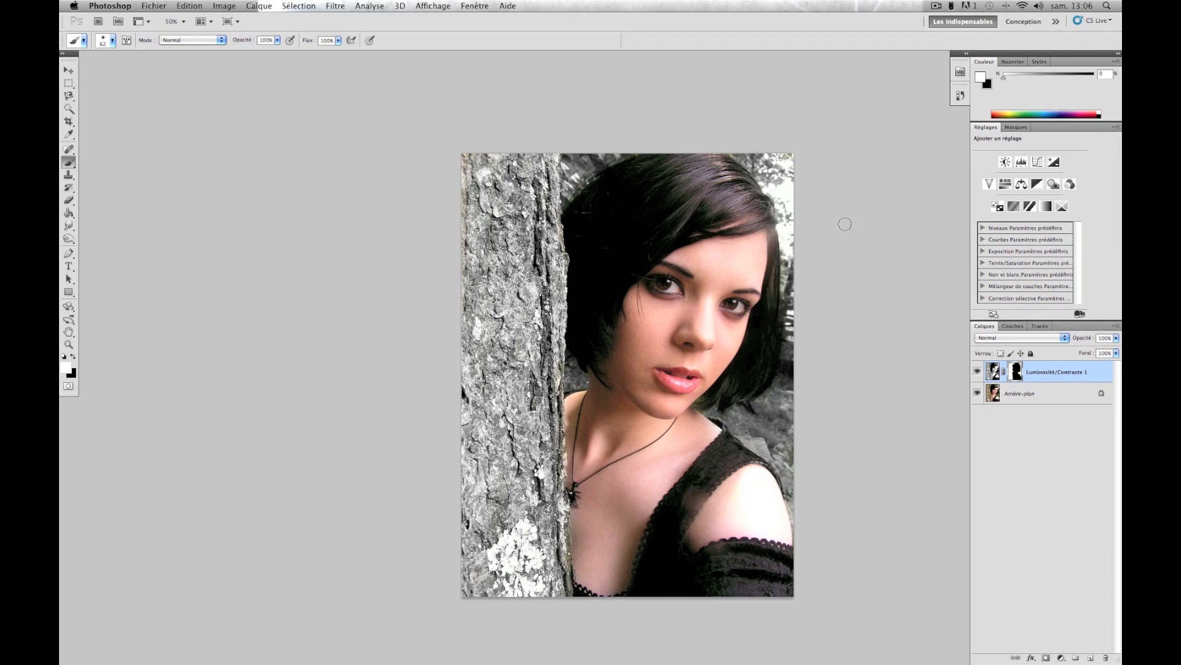
Disable the layer mask on the Luminosité/Contraste 1 layer.
right_click(1017, 373)
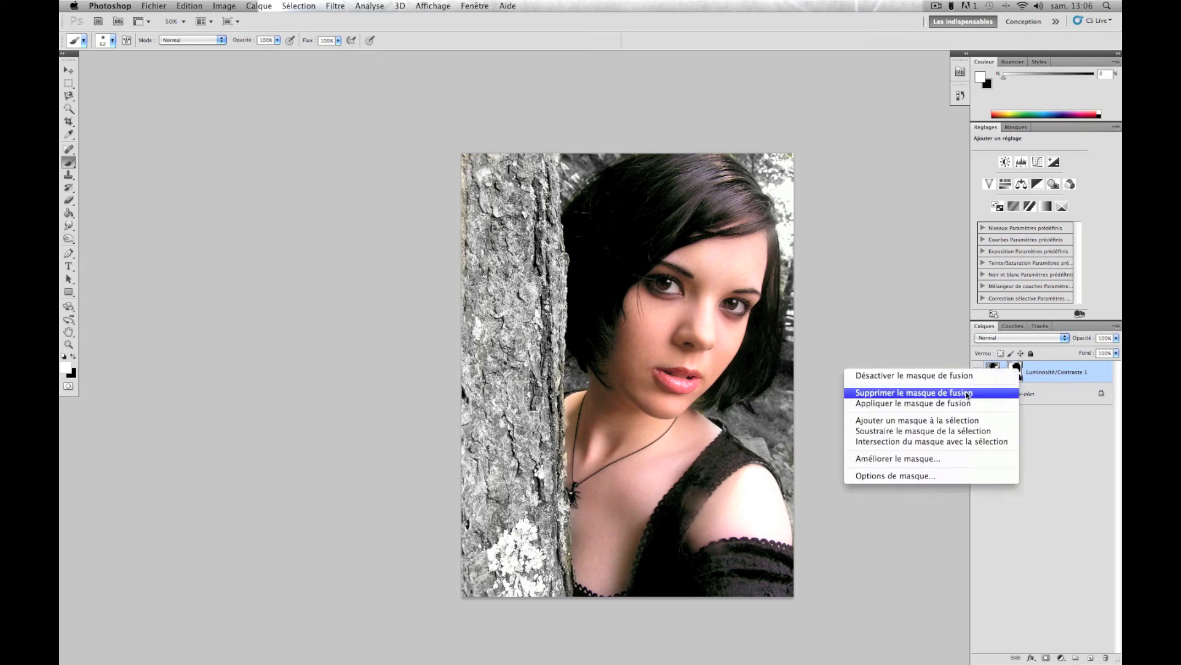
click(953, 376)
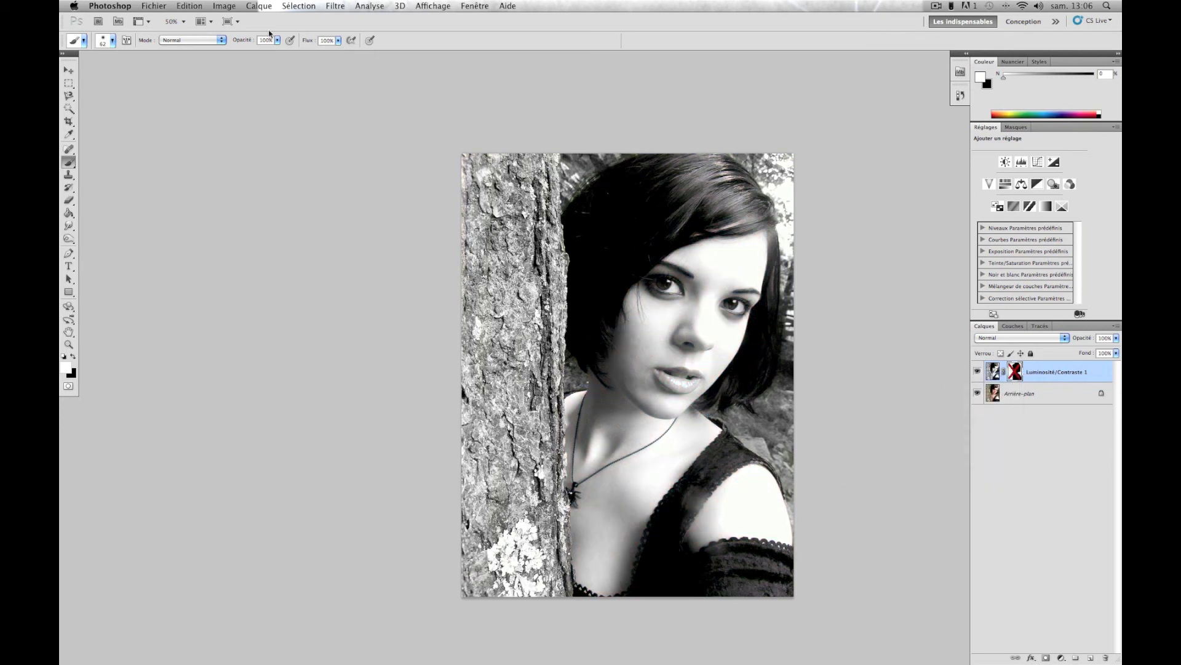
Browse the resources montages folder for an image to open and select the feu-artifi… JPG.
click(154, 7)
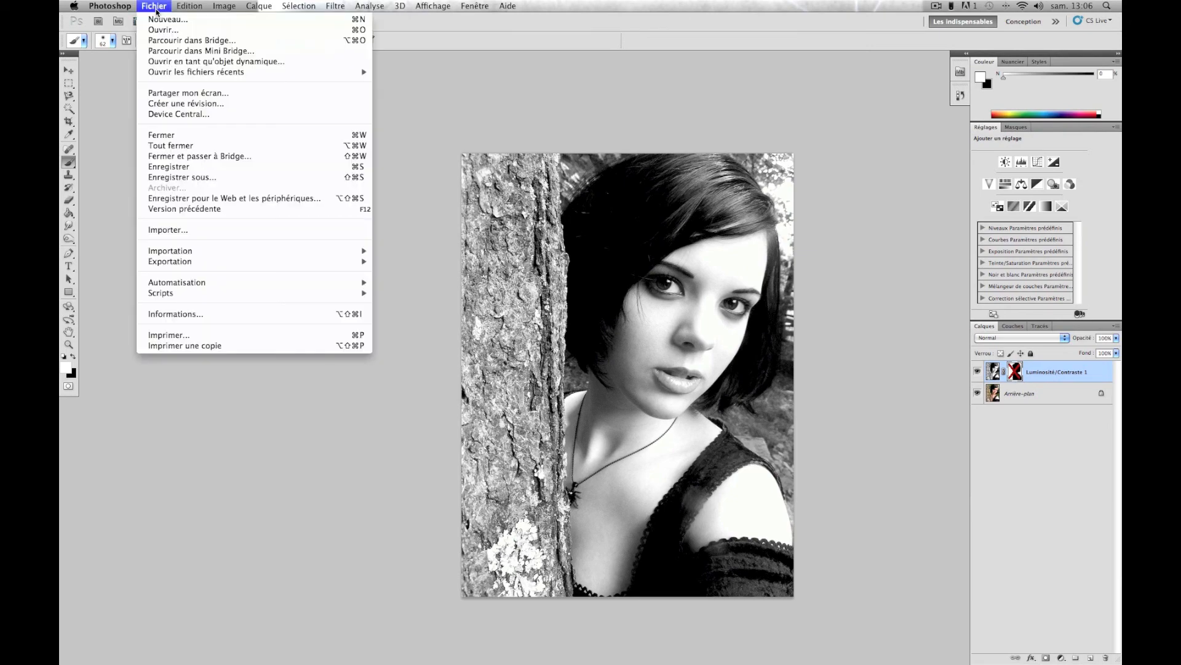
click(163, 30)
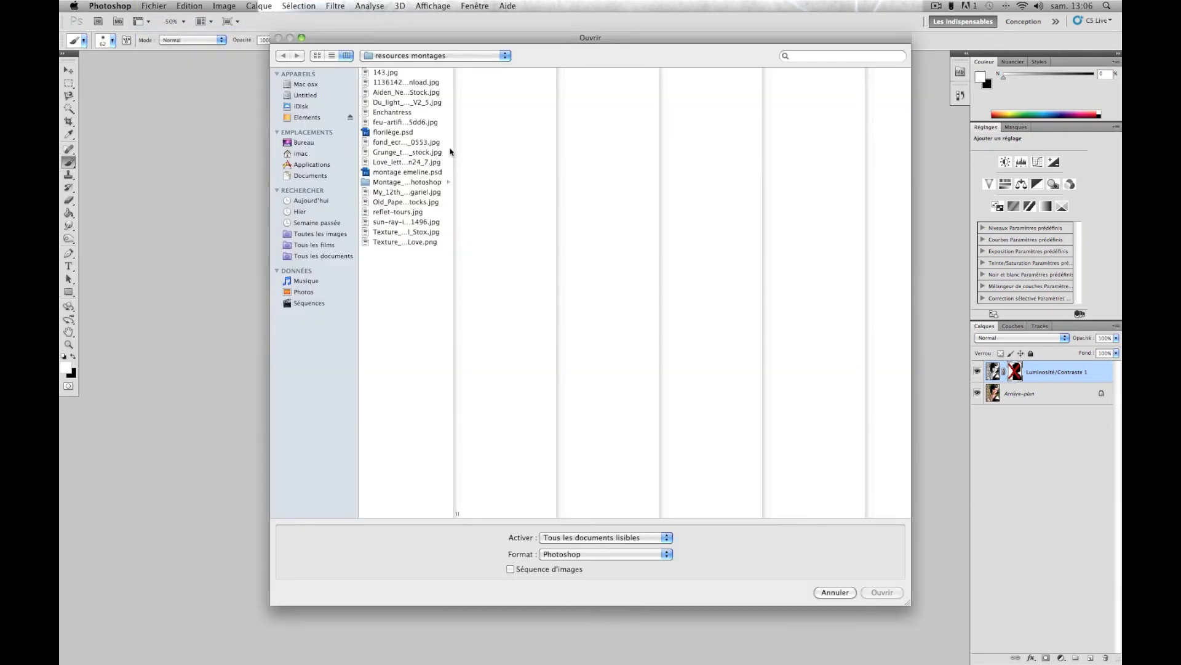
click(400, 122)
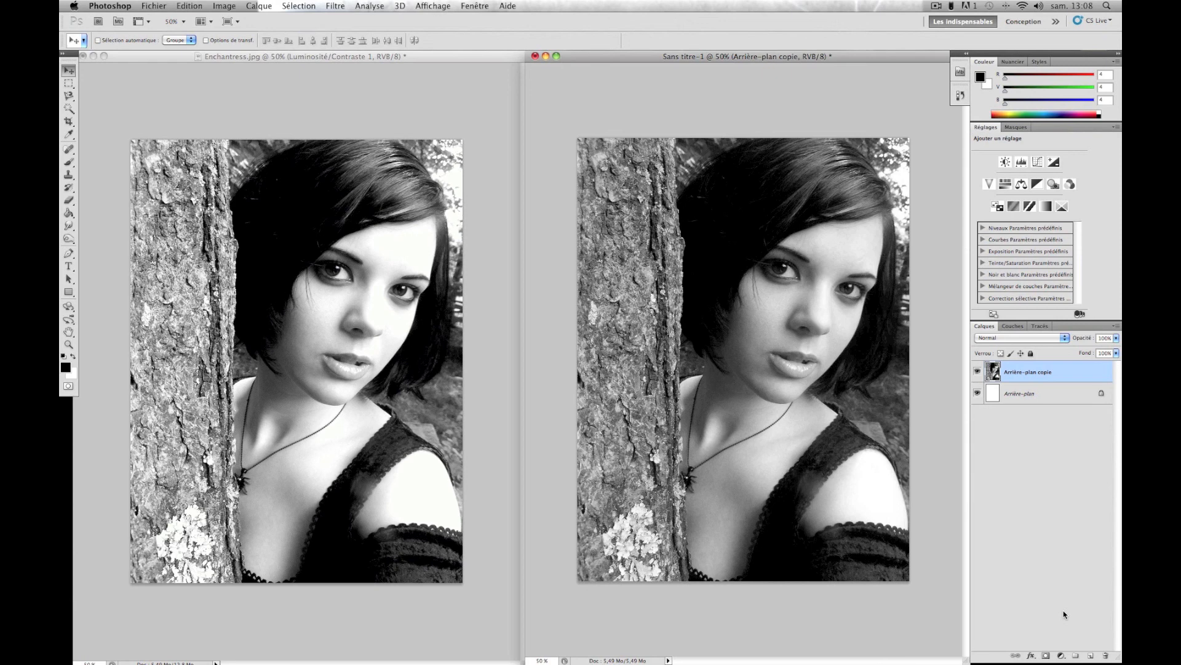
Add a Niveaux adjustment layer above Luminosité/Contraste 1 in Enchantress.jpg and set its black input level to 12.
click(121, 623)
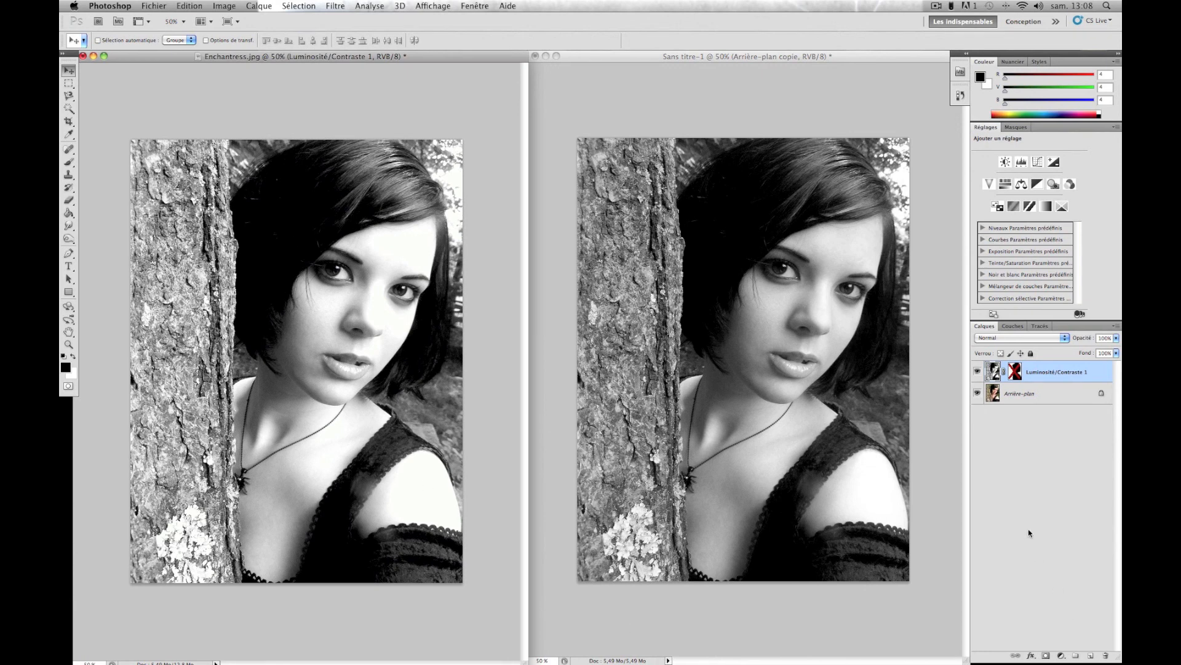
click(1059, 659)
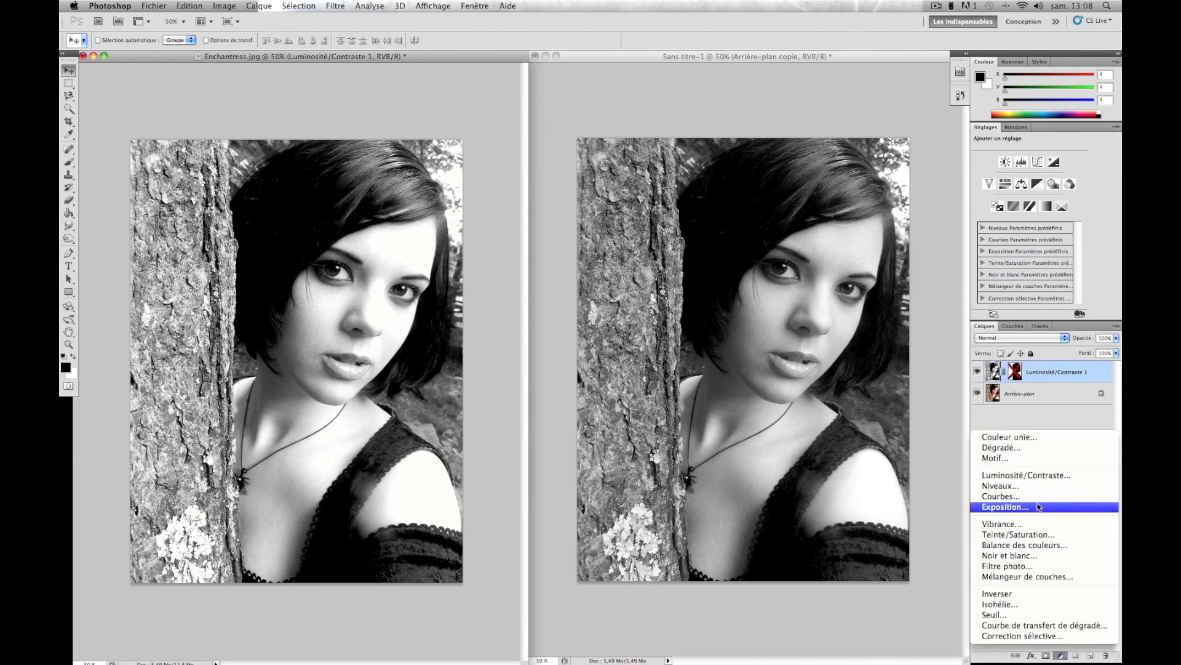
click(1040, 486)
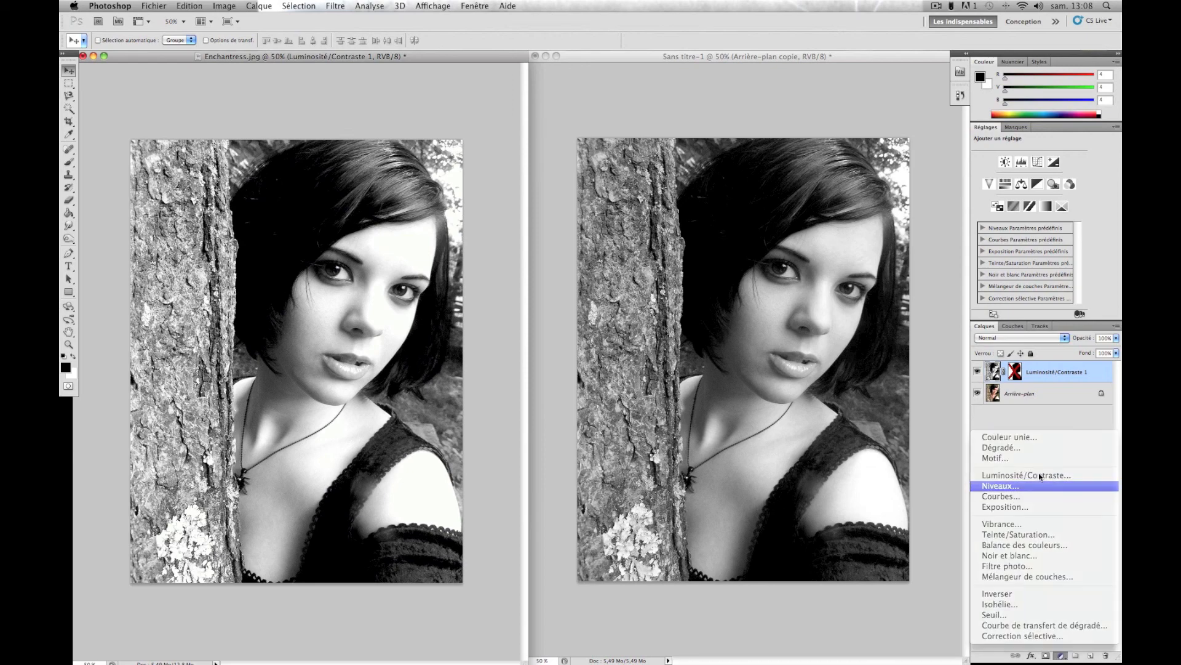
mouse_move(991, 223)
mouse_down()
mouse_move(1009, 223)
mouse_move(996, 223)
mouse_up()
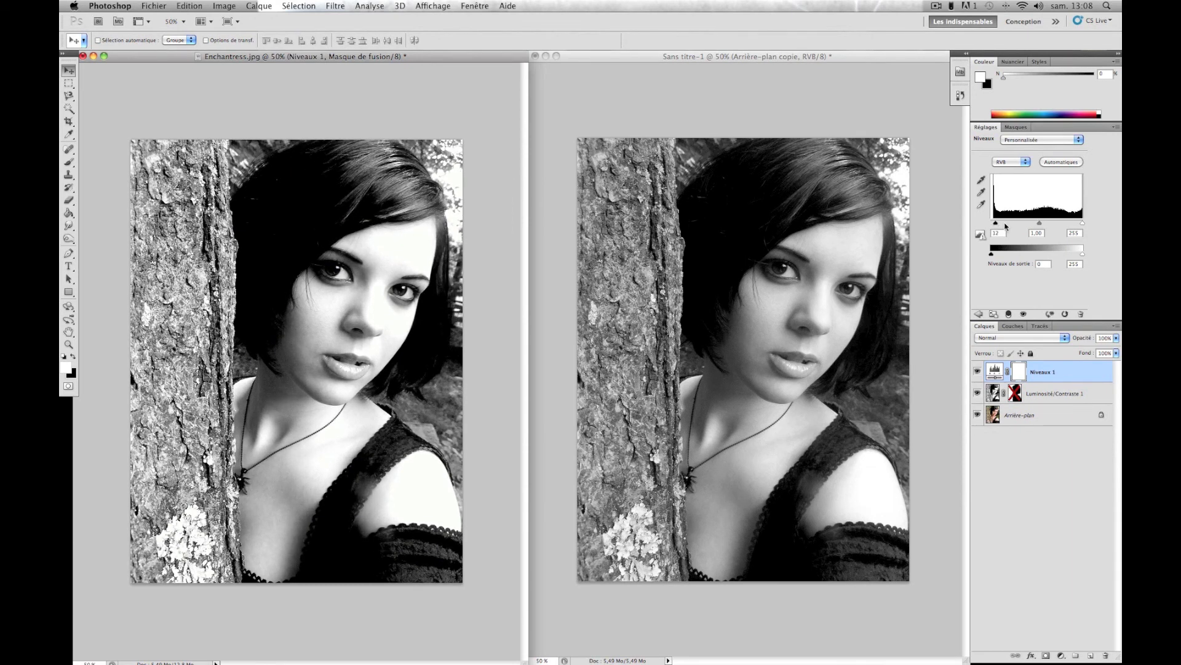